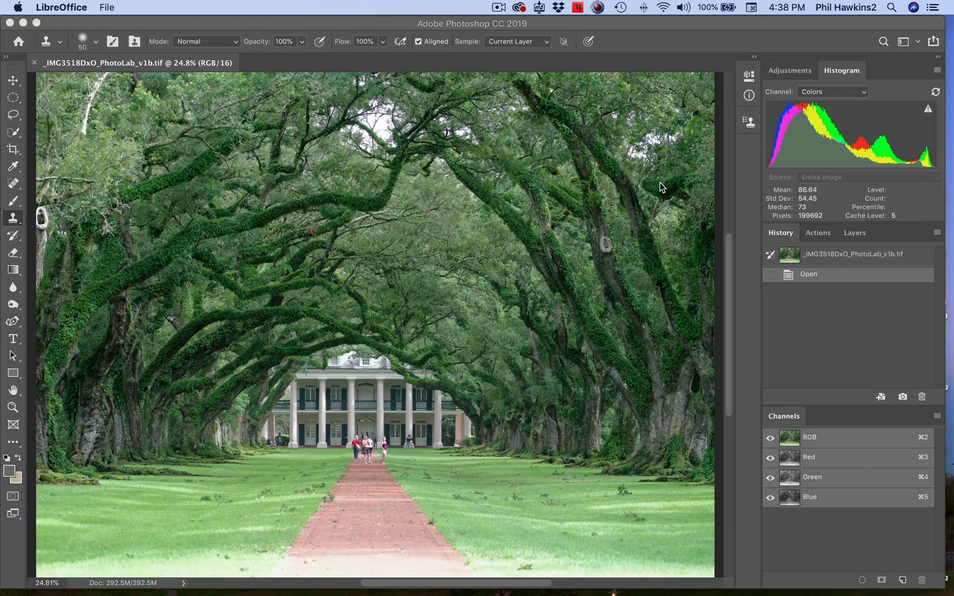
- Clone the brick path and grass edge over the feet of the woman in the purple top with the Clone Stamp
left_click(688, 26)
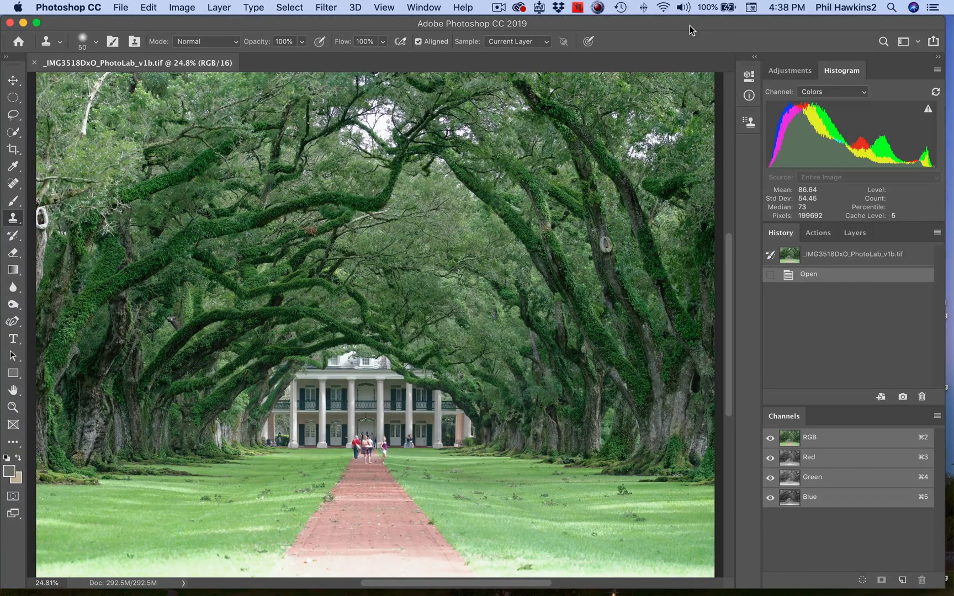
key("super+1")
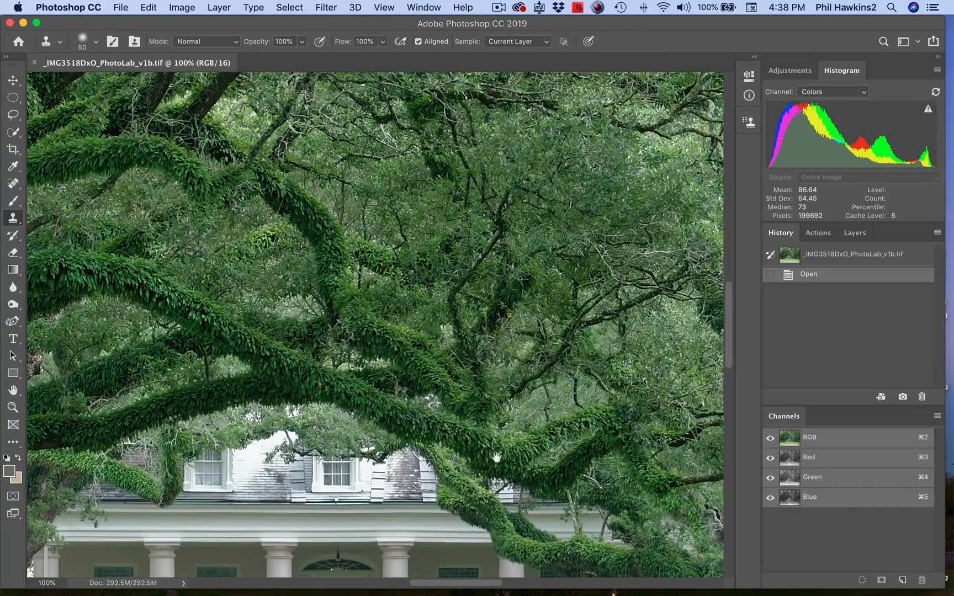
left_click_drag(497, 454, 540, 287)
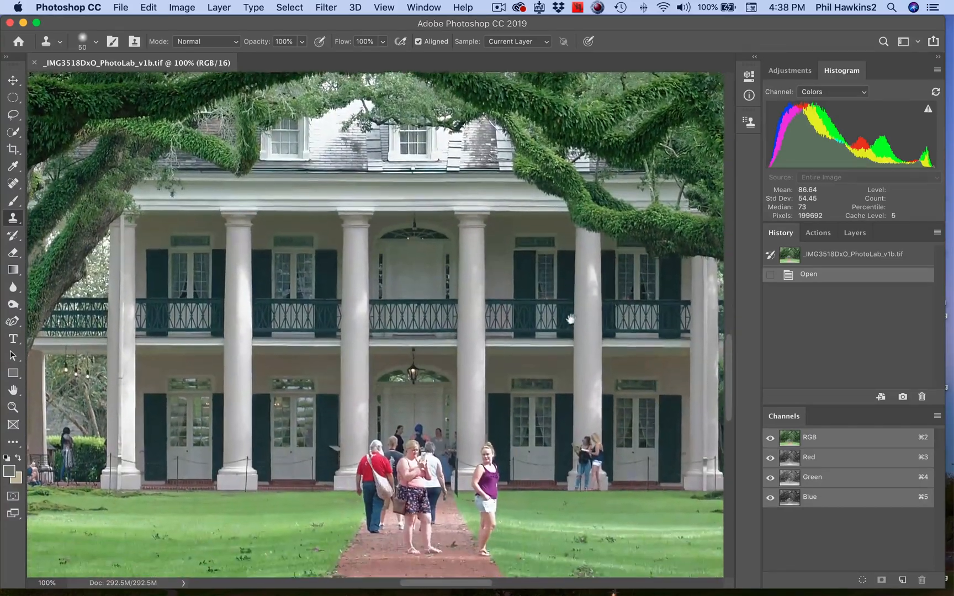
mouse_move(570, 319)
left_mouse_down()
mouse_move(568, 283)
mouse_move(516, 255)
left_mouse_up()
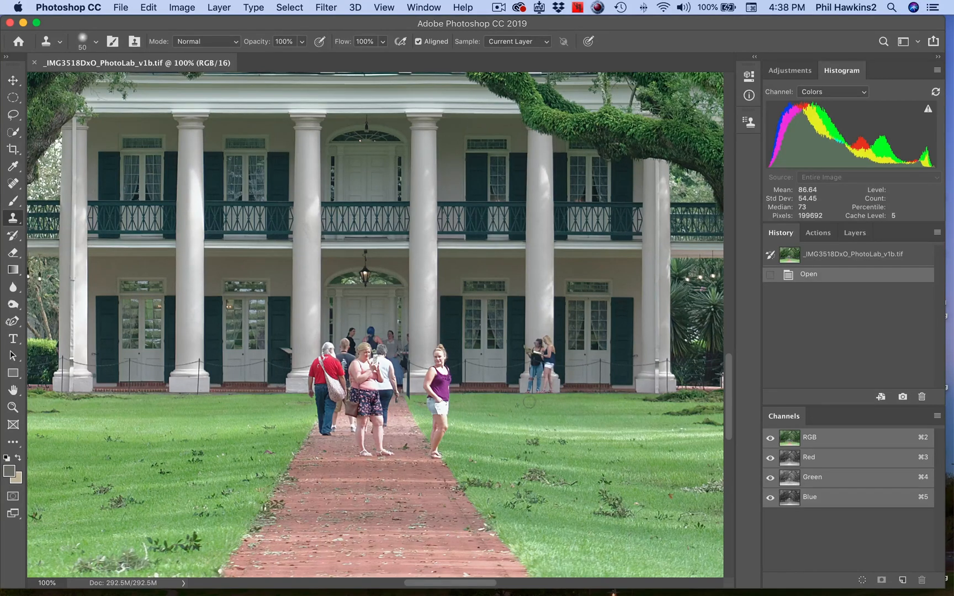
left_click(12, 219)
mouse_move(492, 430)
left_mouse_down()
mouse_move(674, 434)
mouse_move(375, 418)
mouse_move(115, 422)
mouse_move(545, 435)
left_mouse_up()
left_click(450, 471, "alt")
left_click(452, 472, "alt")
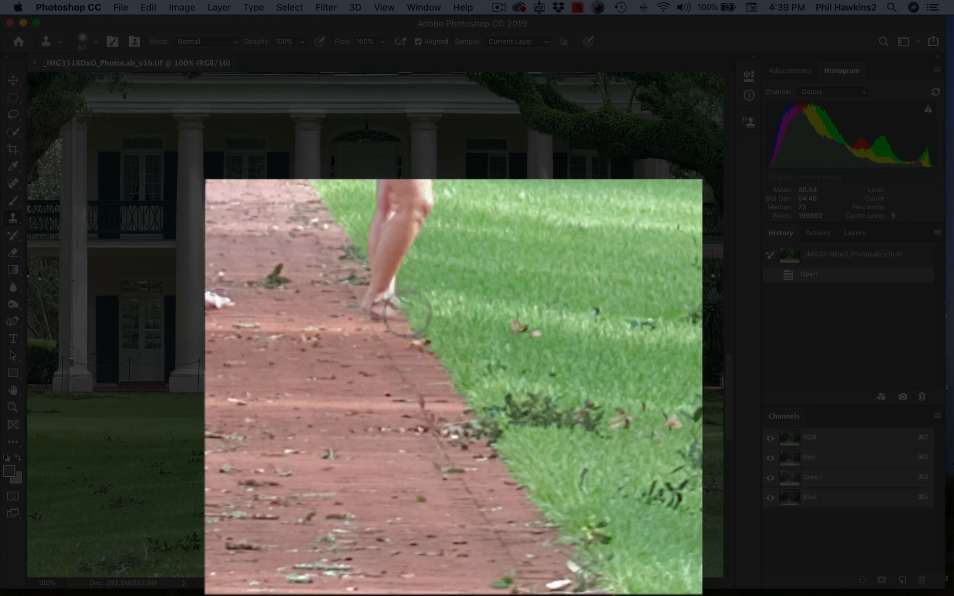
left_click(403, 310)
left_click(386, 305)
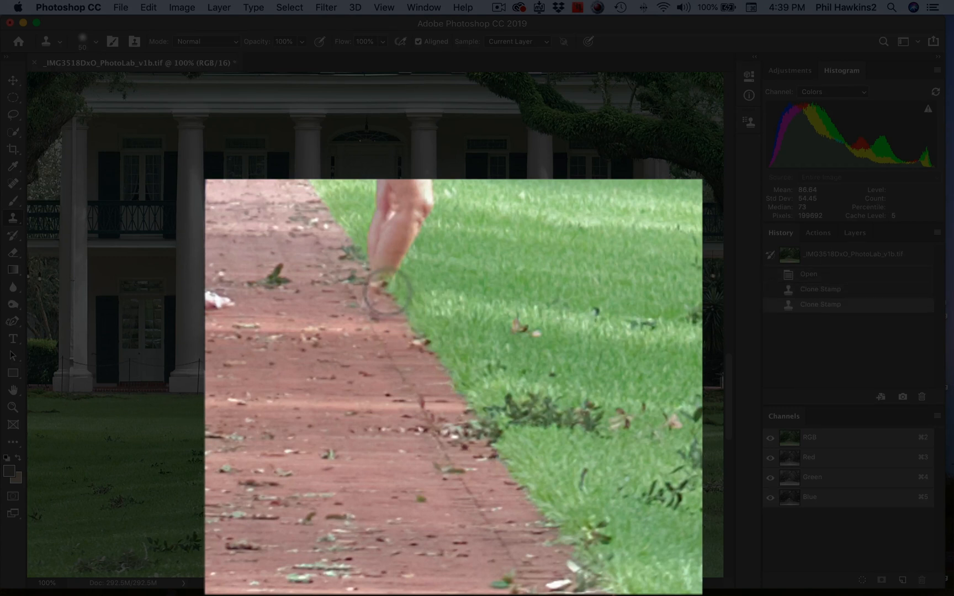
left_click(376, 293)
left_click(376, 289)
left_click(367, 282)
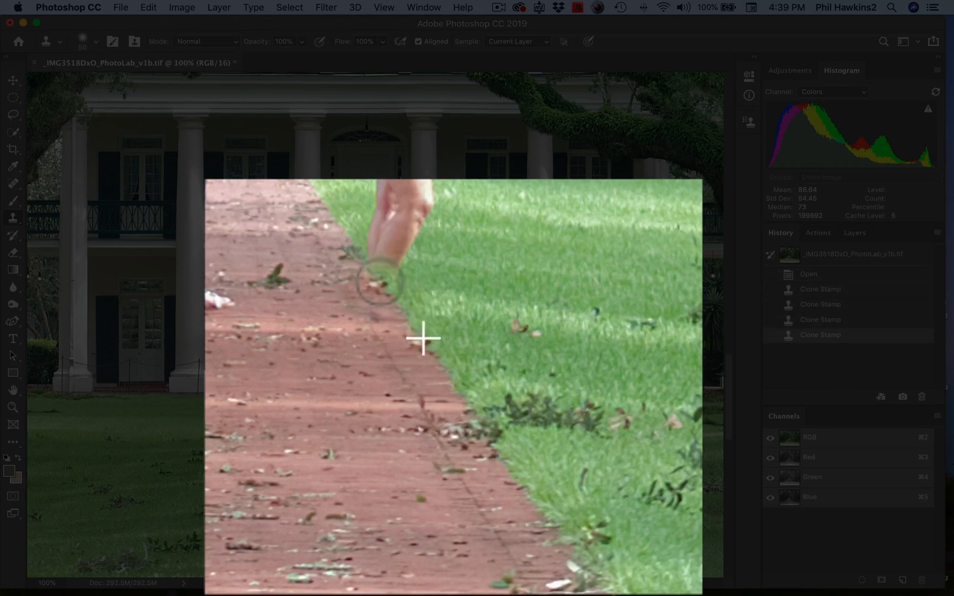
left_click(403, 278)
left_click(395, 254)
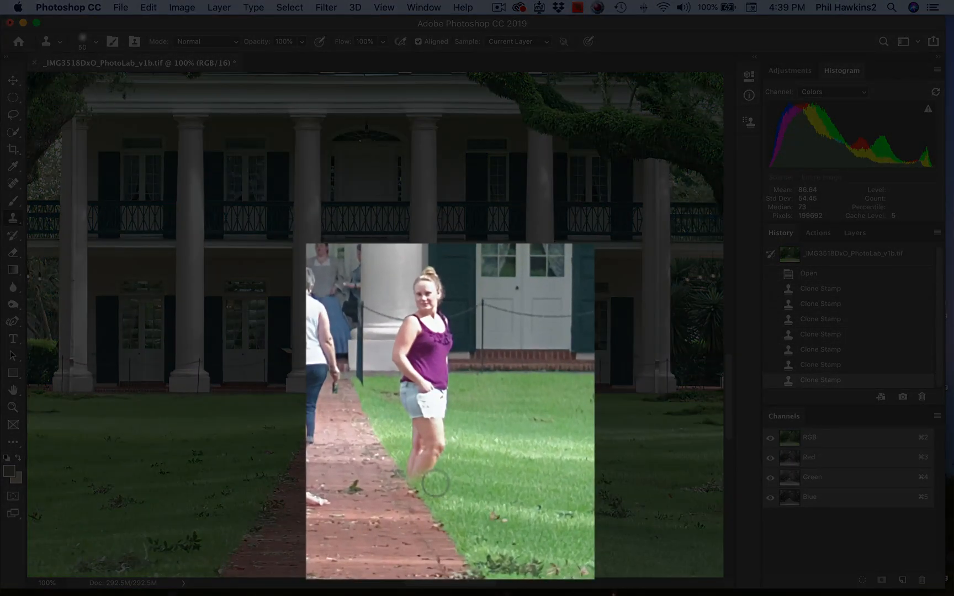
- Clone lawn over the lower legs of the woman in the purple top, up to about her knees
left_click(435, 483)
left_click(431, 477)
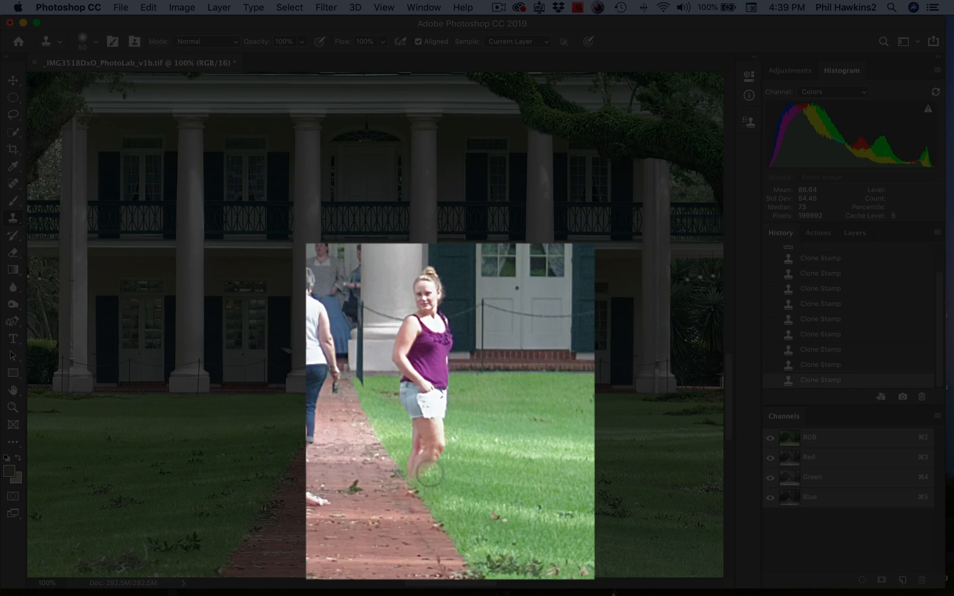
left_click(429, 470)
left_click(422, 467)
left_click(408, 460)
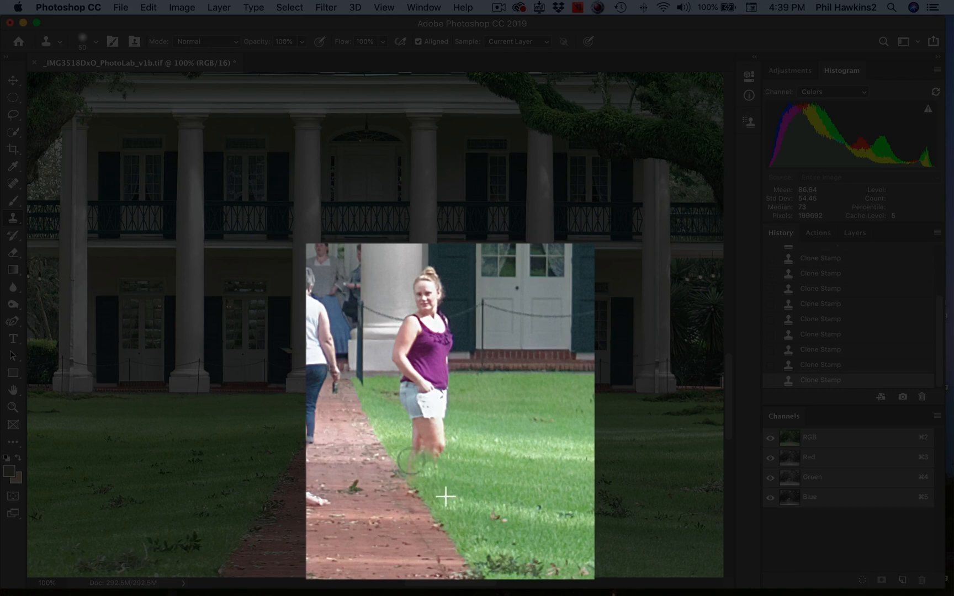
left_click(430, 457)
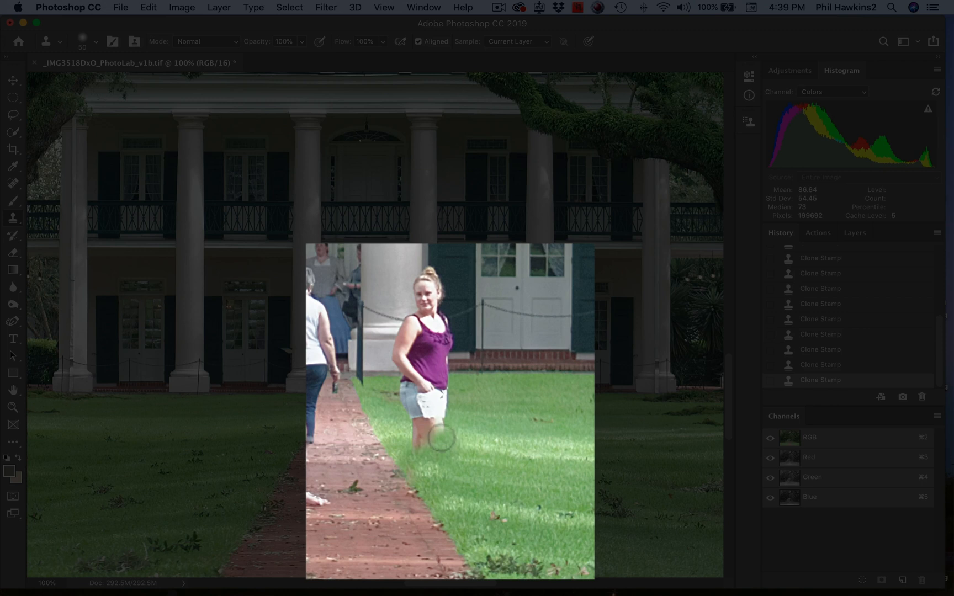
- Clone grass over her knees and thighs up to the shorts, and blend the patched lawn beside the path
left_click(427, 428)
left_click(429, 426)
left_click(416, 422)
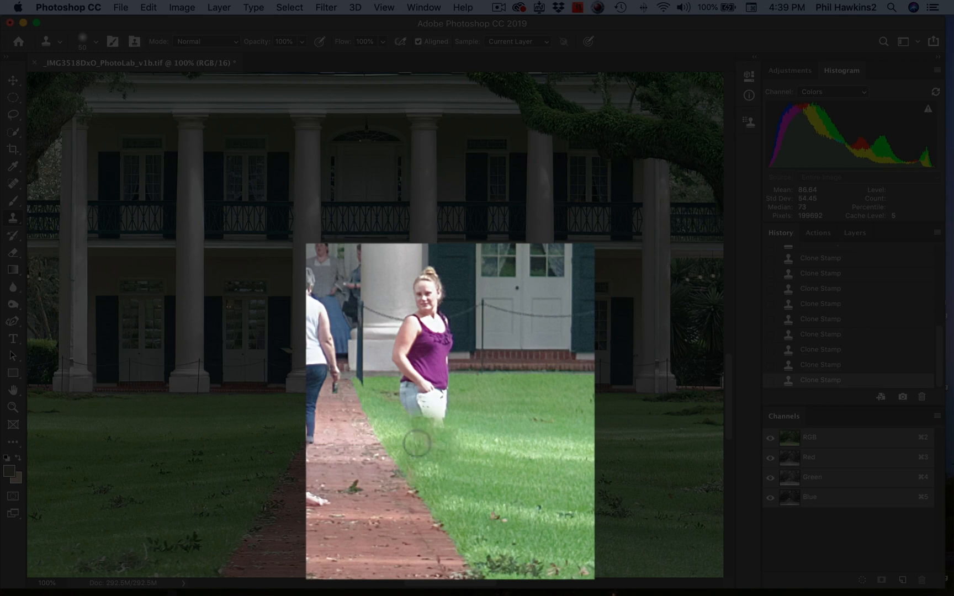
left_click(415, 444)
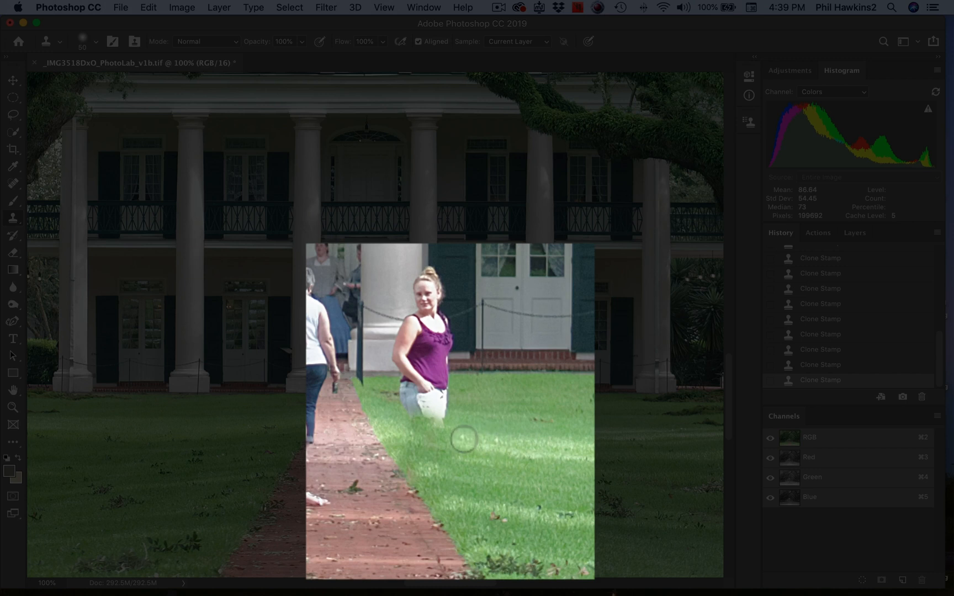
left_click(441, 438)
left_click(434, 437)
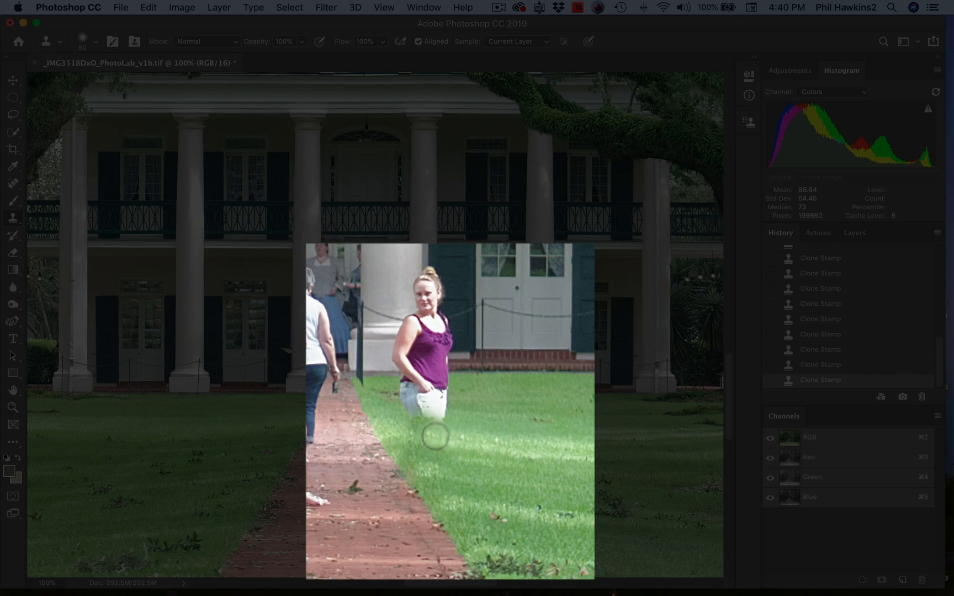
- Clone lawn over the white shorts of the woman in the purple top
left_click(440, 430)
left_click(442, 417)
left_click(445, 418)
left_click(443, 402)
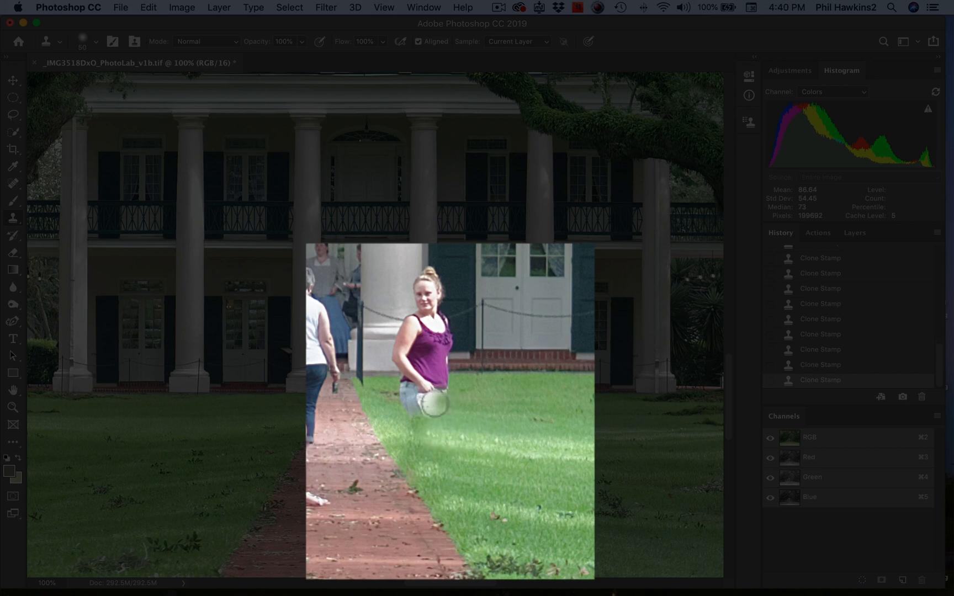
left_click(430, 406)
left_click(419, 408)
left_click(411, 398)
left_click(404, 391)
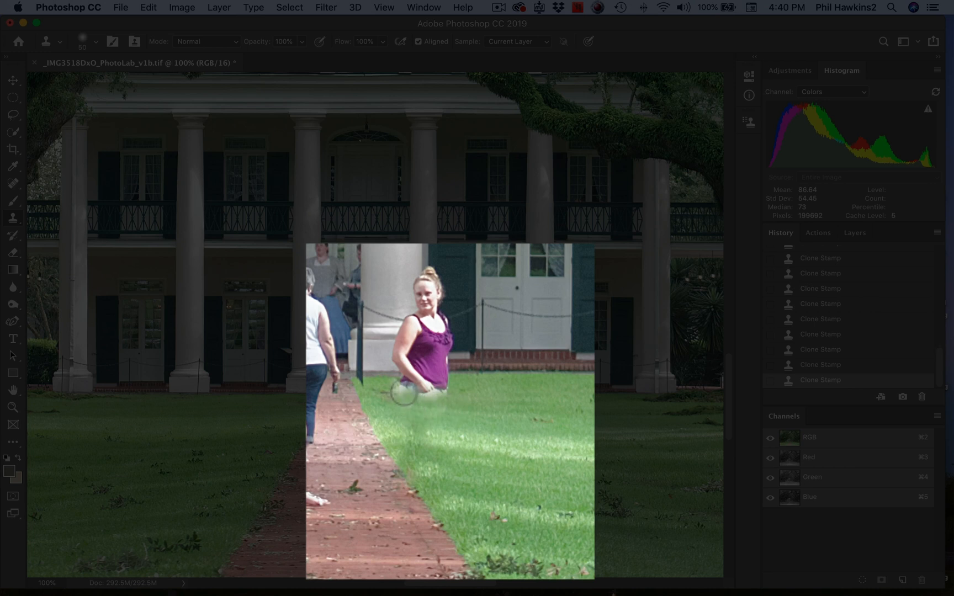
- Cover the remaining waistband and hip area below the purple top with grass, resampling from the lawn farther along
left_click(417, 393)
left_click(426, 390)
left_click(434, 389)
left_click(441, 392)
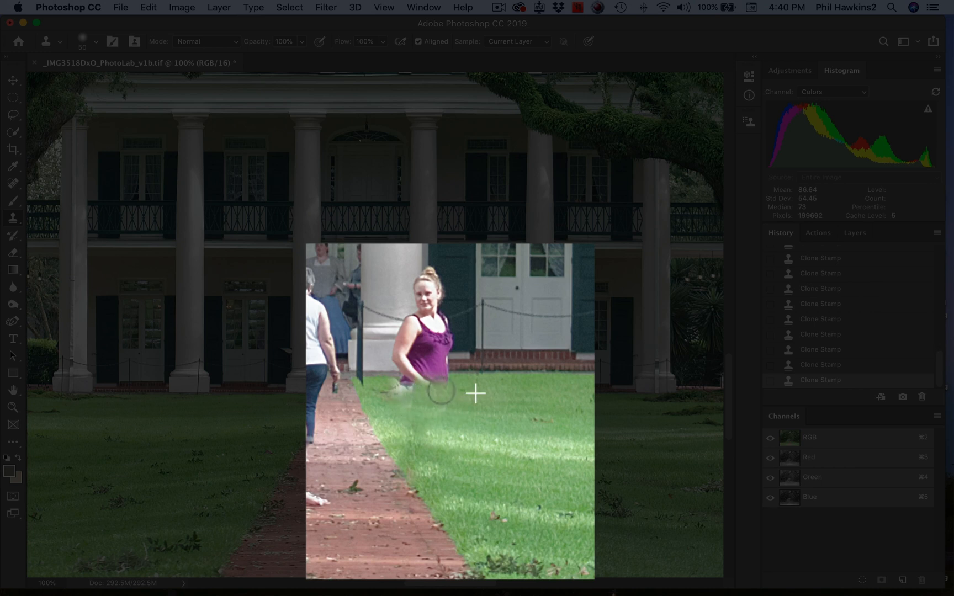
left_click(556, 392, "alt")
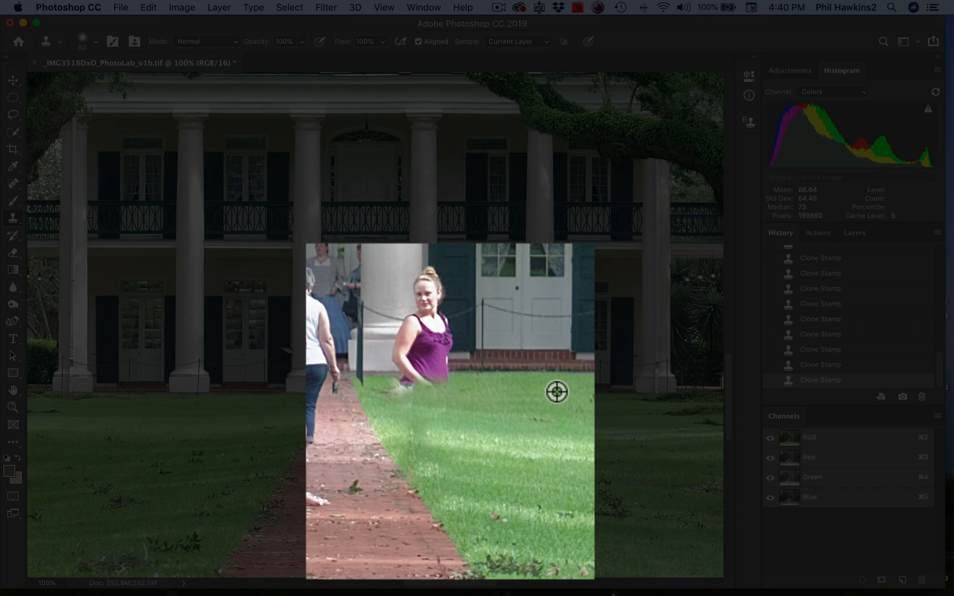
mouse_move(430, 395)
left_mouse_down()
mouse_move(379, 394)
mouse_move(434, 403)
left_mouse_up()
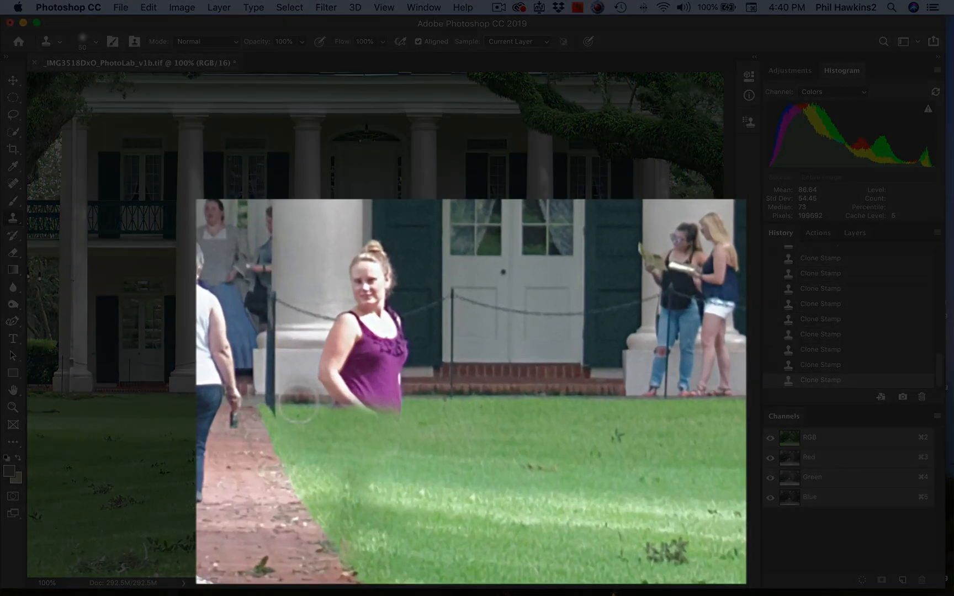
- Rebuild the column base edge and brick step across the lower part of the purple top, sampling from both sides of her
left_click(298, 403, "alt")
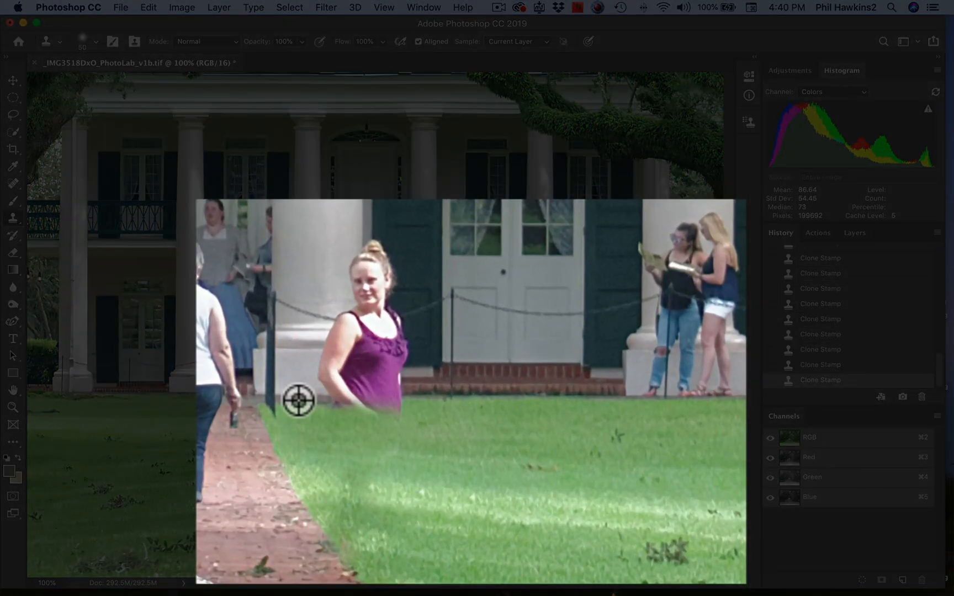
mouse_move(323, 403)
left_mouse_down()
mouse_move(371, 403)
mouse_move(364, 400)
left_mouse_up()
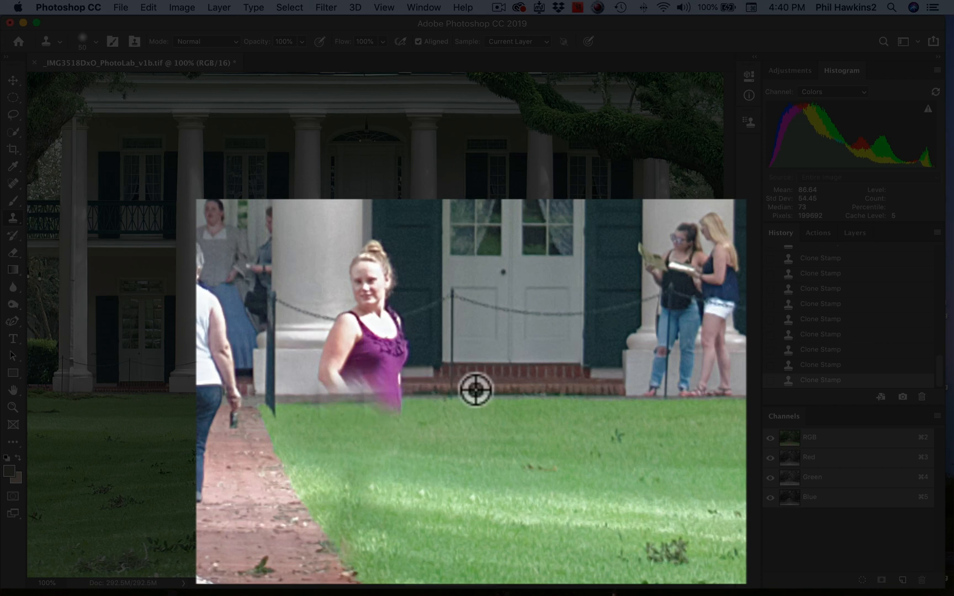
left_click(476, 389, "alt")
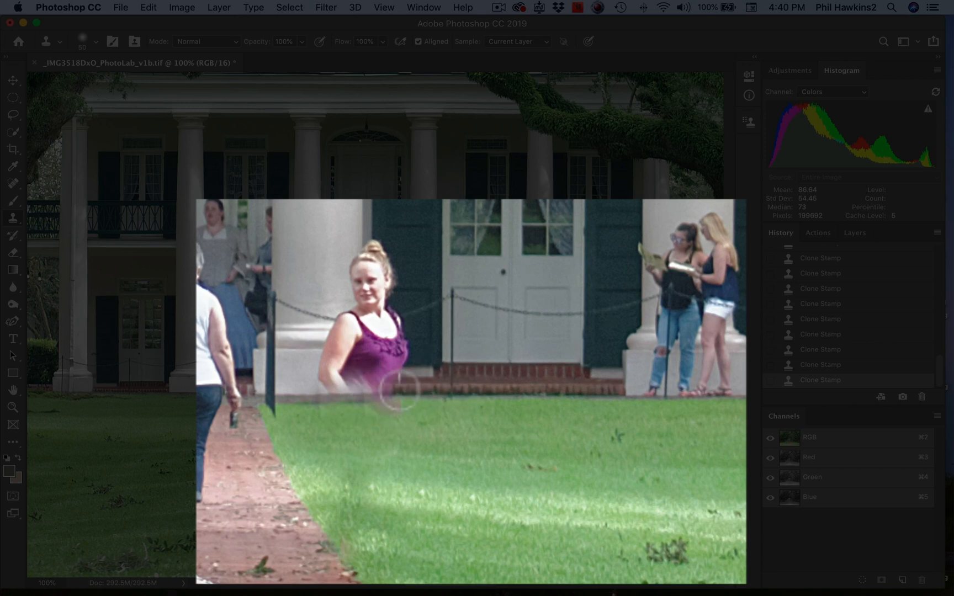
left_click(399, 390)
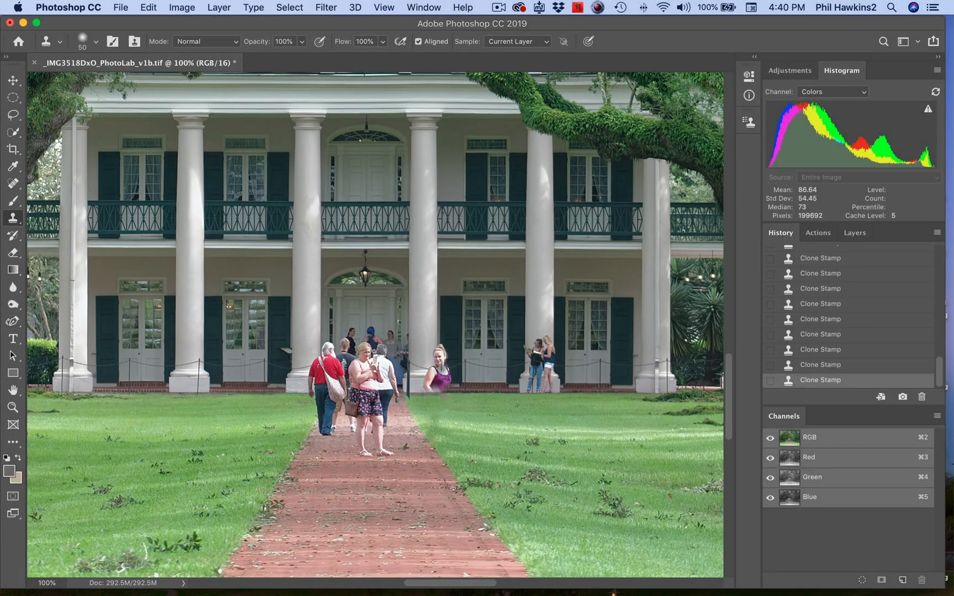
left_click(435, 302, "alt")
left_click(433, 390)
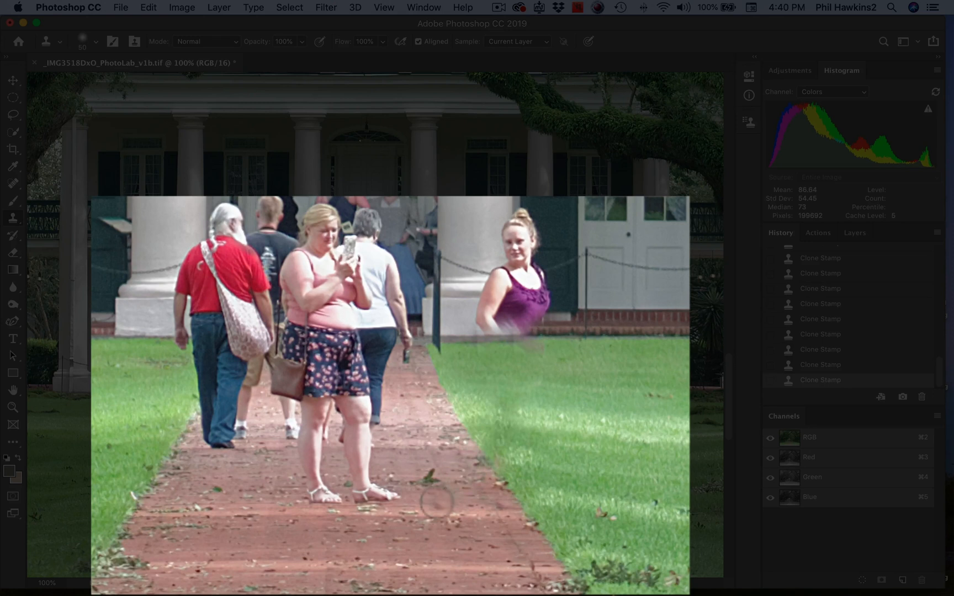
- Clone brick path over the feet and lower legs of the woman in the pink top
left_click(213, 488, "alt")
left_click(280, 484)
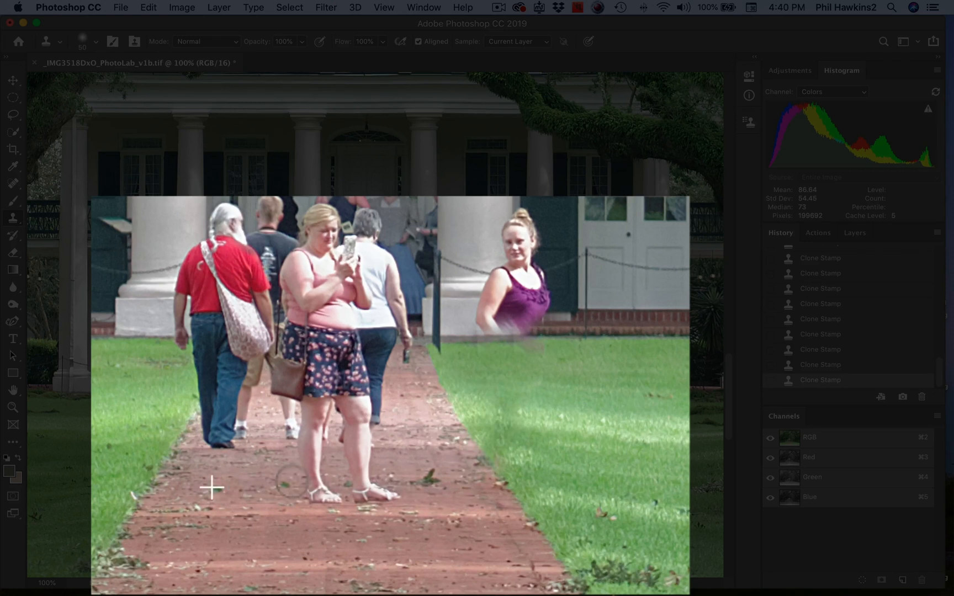
mouse_move(300, 485)
left_mouse_down()
mouse_move(393, 496)
mouse_move(389, 481)
mouse_move(365, 468)
mouse_move(306, 486)
mouse_move(317, 477)
mouse_move(295, 474)
mouse_move(309, 456)
left_mouse_up()
left_click(310, 456)
left_click(328, 457)
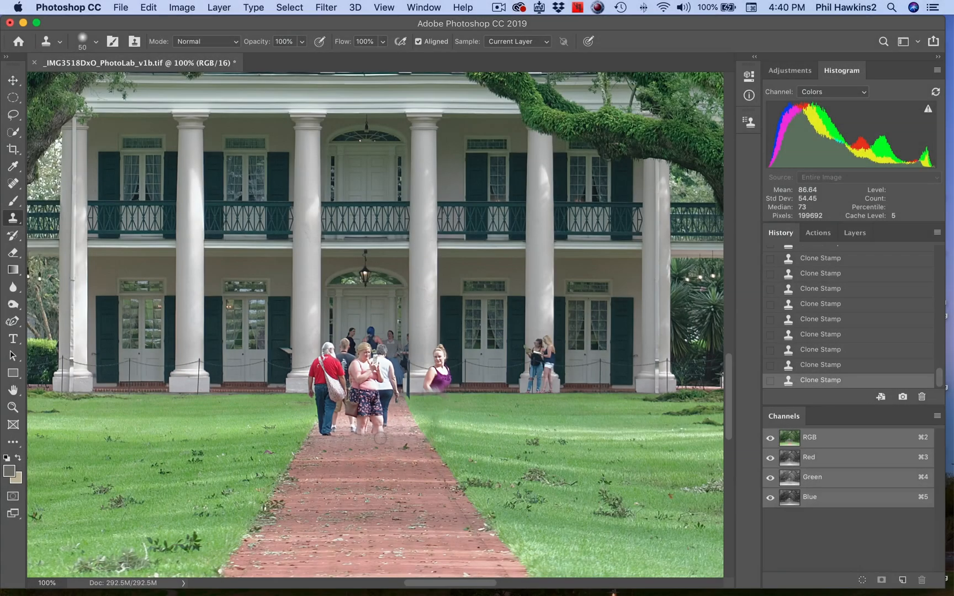
left_click(381, 437)
- Clone the lawn edge over the outer leg of the man in the red shirt, and the column base's lower edge over his hand
left_click(239, 546)
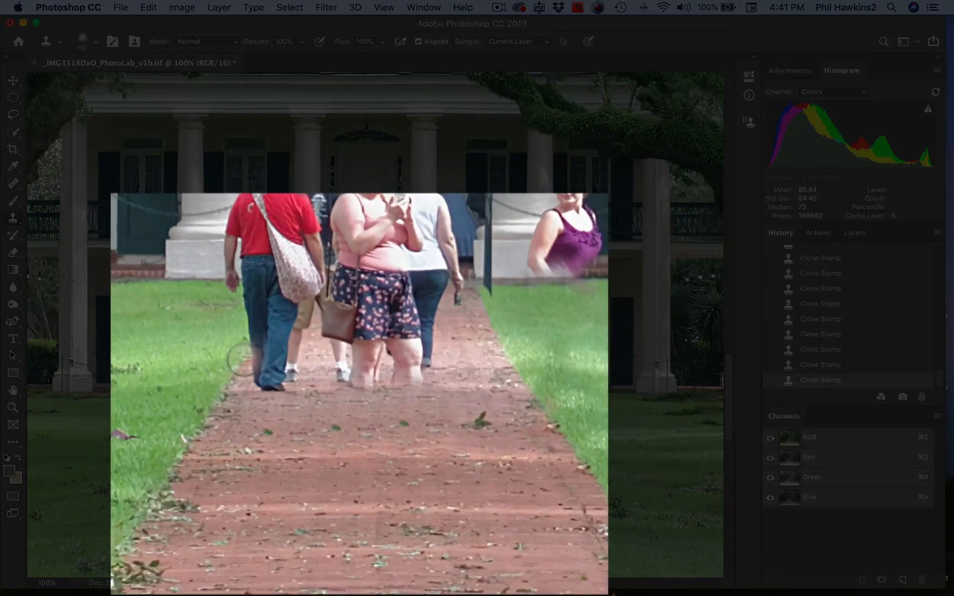
mouse_move(239, 358)
left_mouse_down()
mouse_move(243, 326)
mouse_move(259, 304)
left_mouse_up()
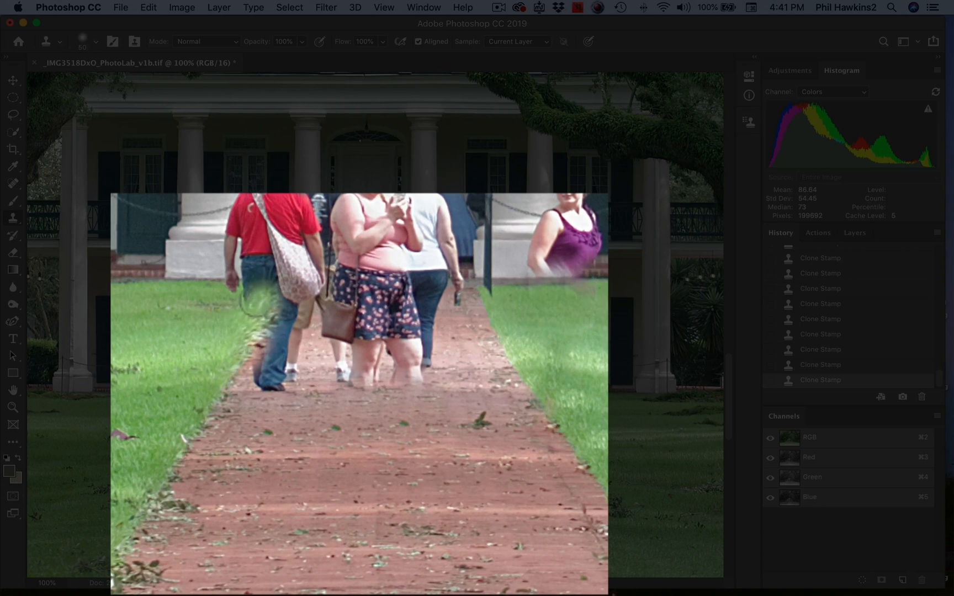
left_click(191, 279, "alt")
left_click(219, 280)
left_click(231, 279)
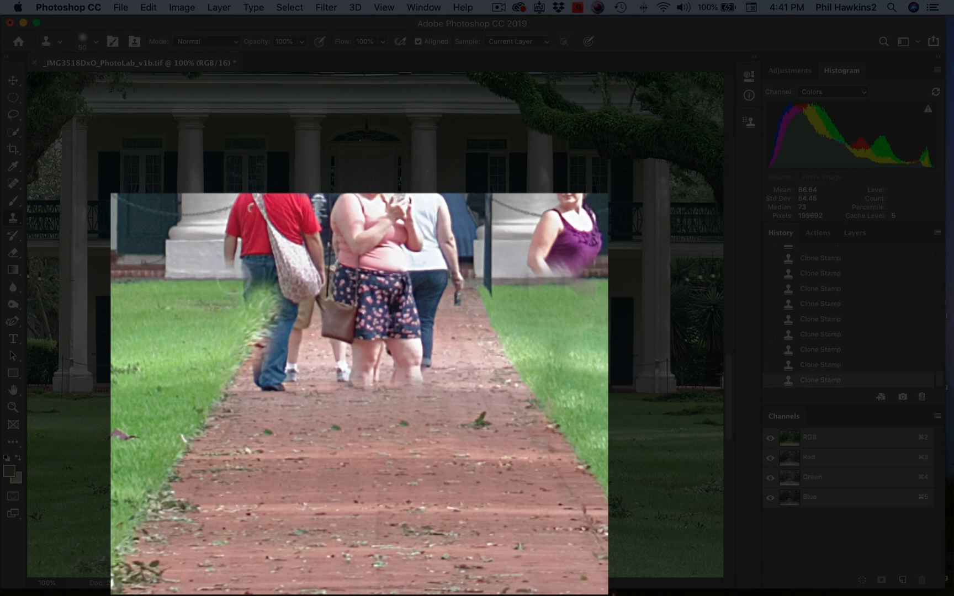
left_click(245, 279)
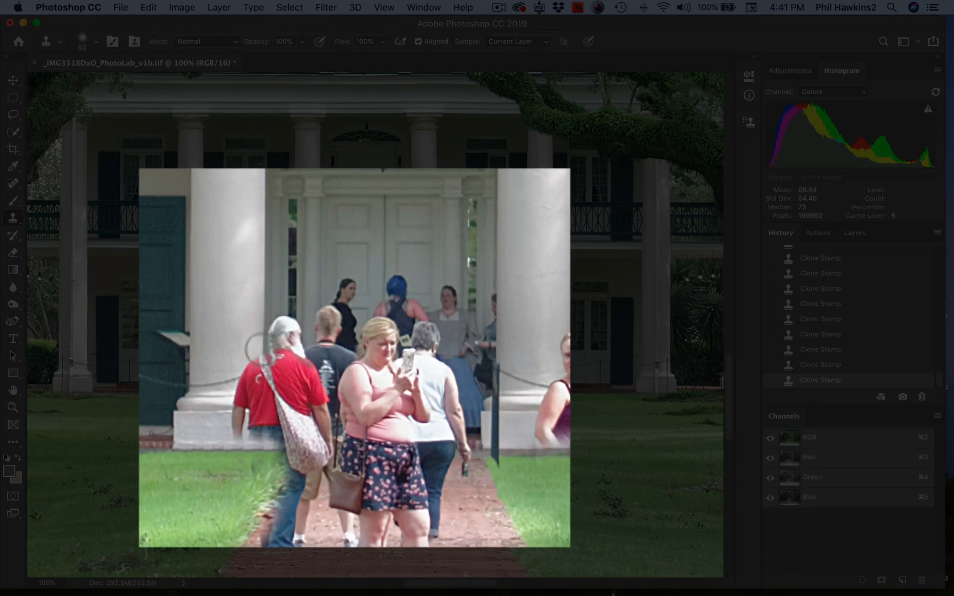
- Clone the white column over the shoulder and upper arm of the man in the red shirt
left_click_drag(256, 346, 257, 359)
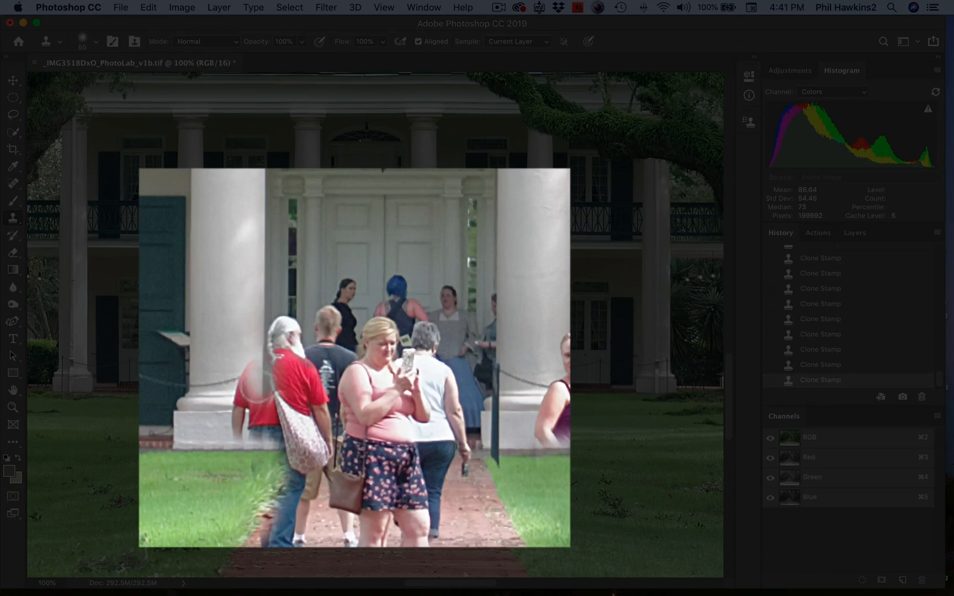
left_click_drag(252, 372, 243, 383)
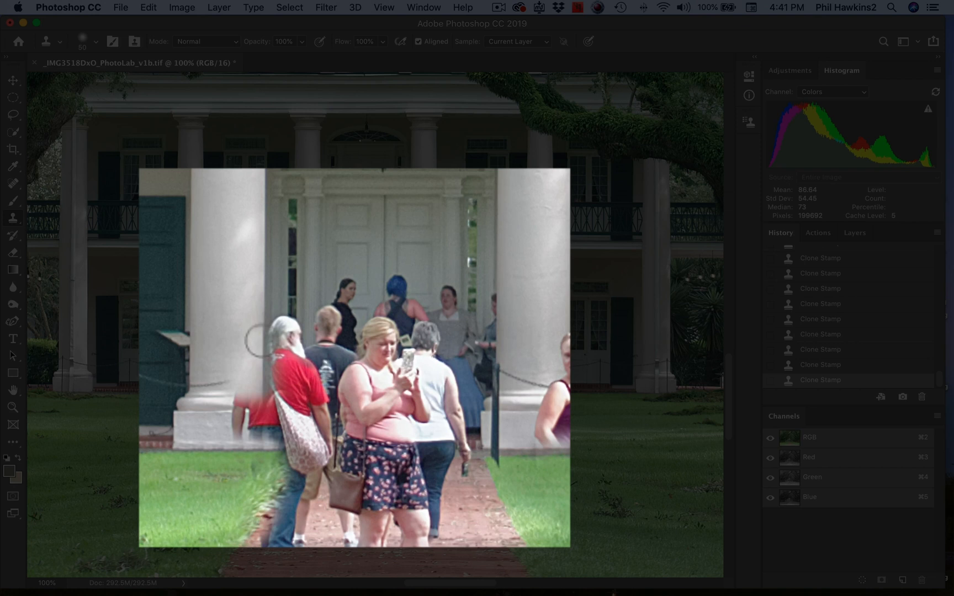
mouse_move(233, 391)
left_mouse_down()
mouse_move(212, 414)
mouse_move(241, 410)
left_mouse_up()
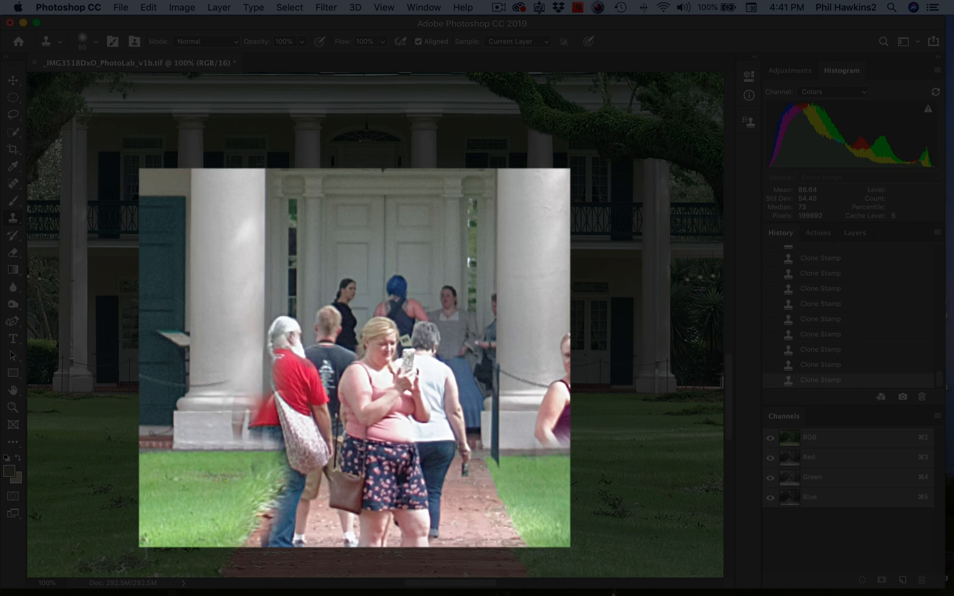
- Clone clean column moulding and base over the red and blue remnants beside the man in the red shirt
left_click(241, 409)
left_click(215, 407, "alt")
left_click(237, 406)
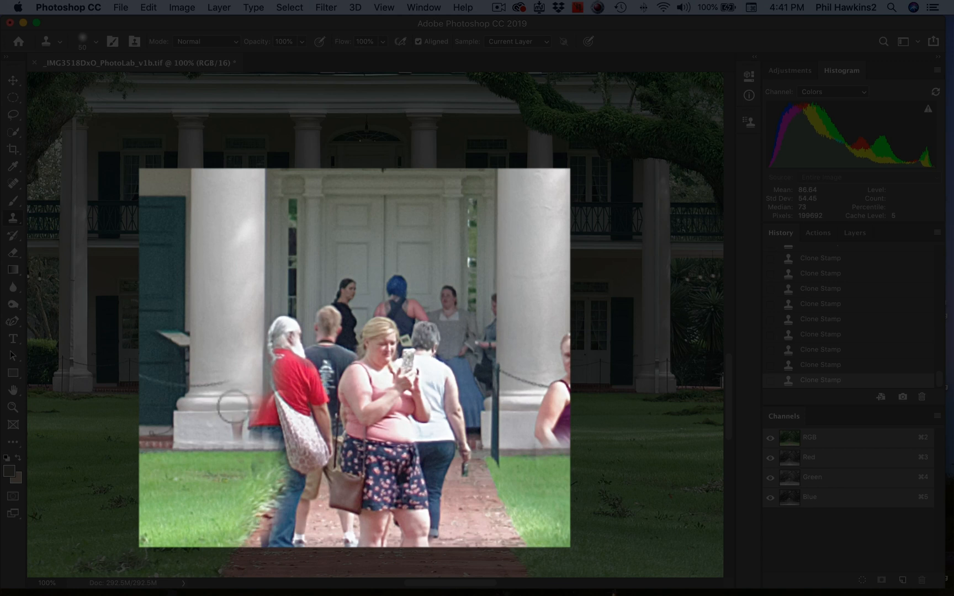
left_click(208, 406, "alt")
left_click_drag(234, 412, 234, 421)
left_click(236, 421)
left_click(237, 434)
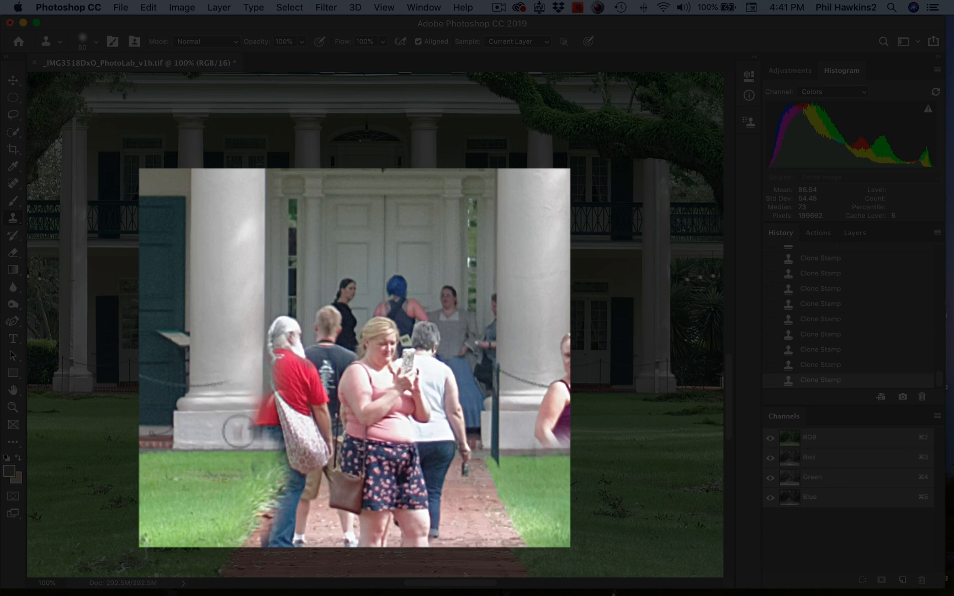
left_click(240, 429)
left_click(241, 428)
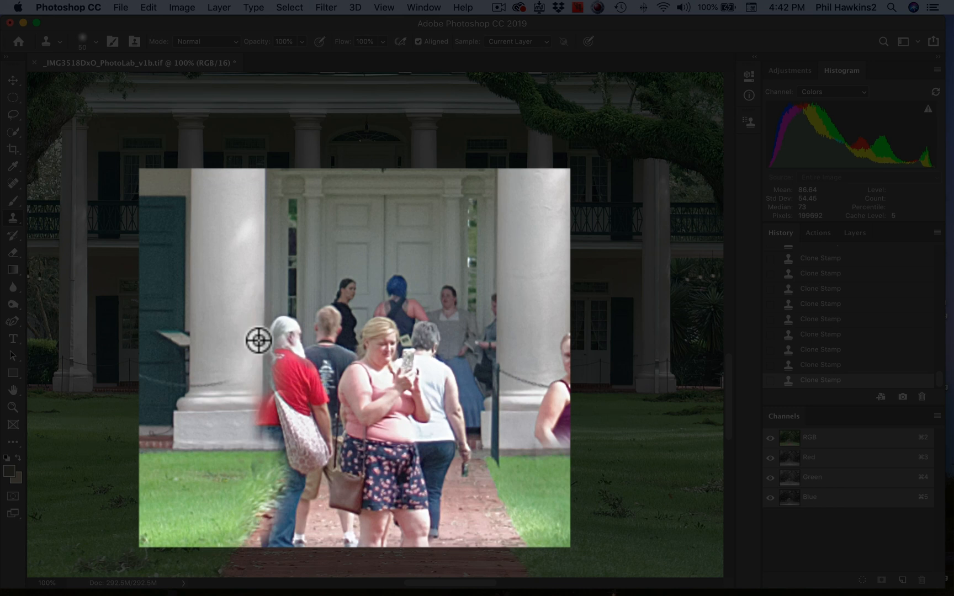
- Rebuild the column base's corner beside the man in the red shirt, sampling the base corner of the neighbouring column
scroll(258, 337, "up", 2)
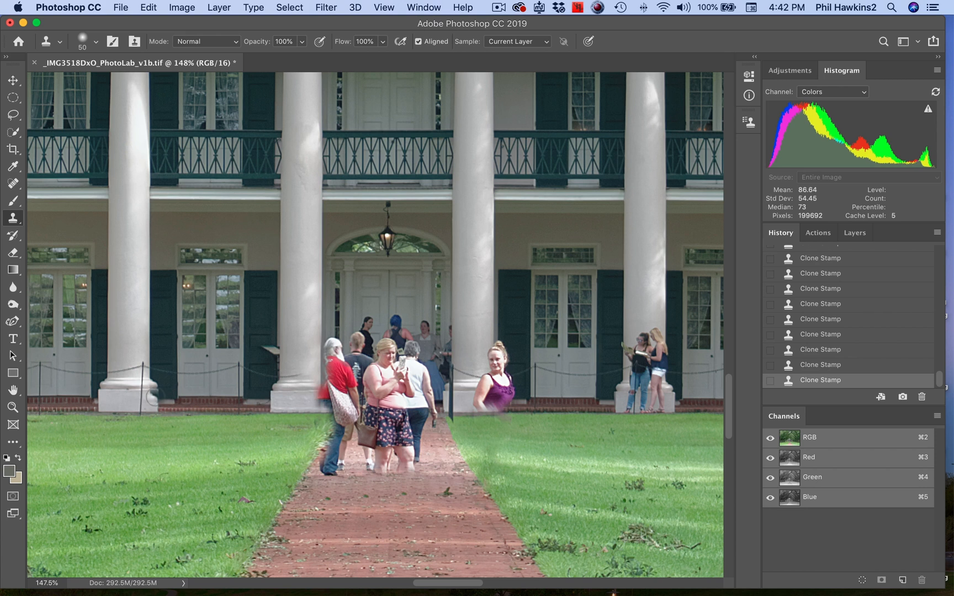
left_click(155, 396, "alt")
left_click_drag(160, 392, 156, 410)
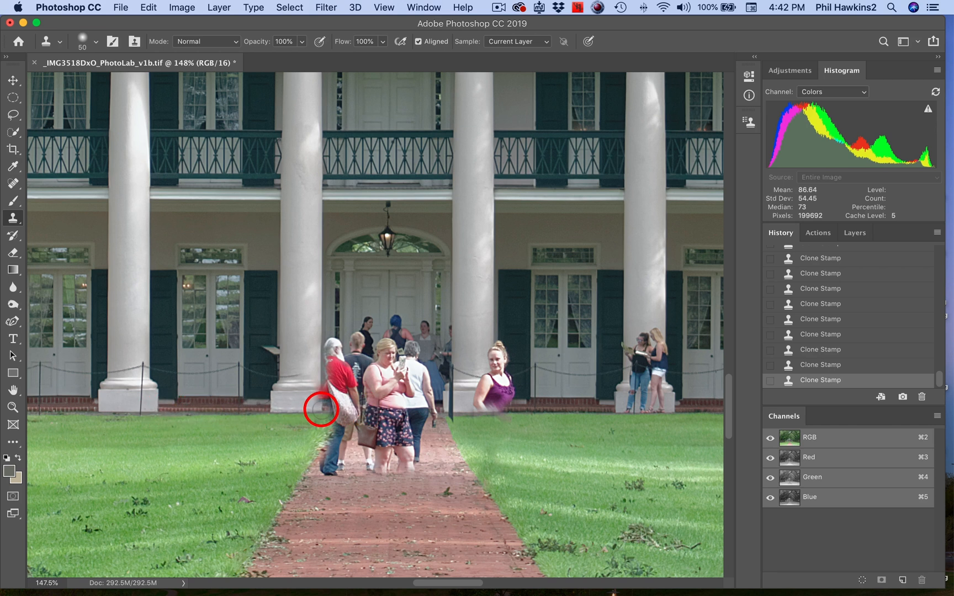
left_click_drag(320, 409, 322, 408)
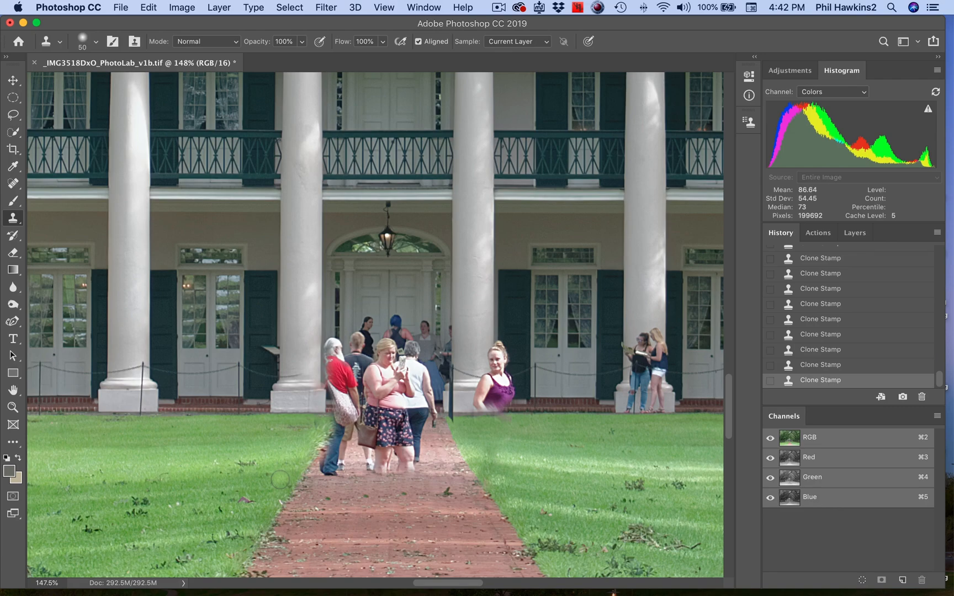
- Clone the dark sidelight strip and the wall trim beside it down over the head and back of the man in the red shirt
key("alt")
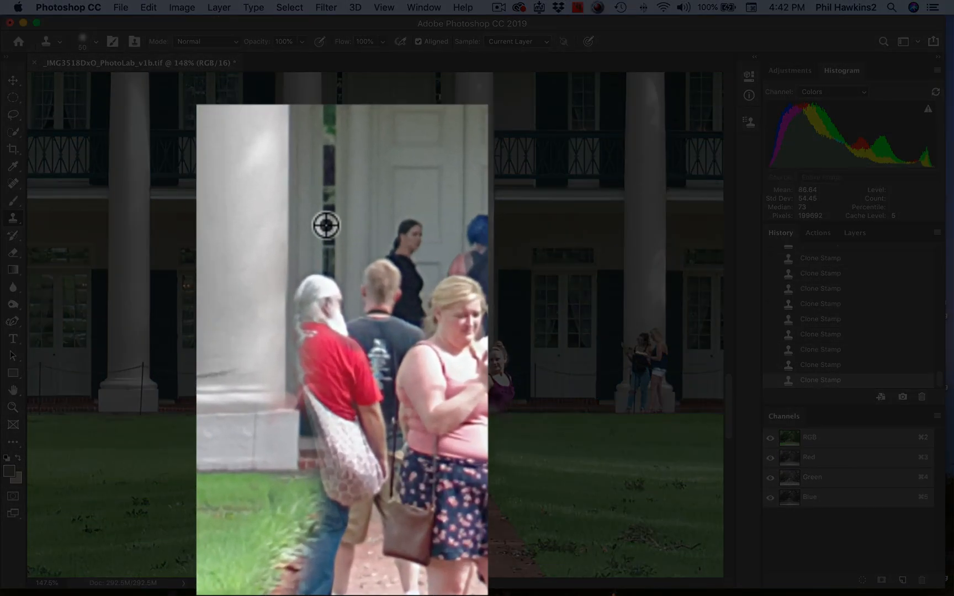
left_click(326, 225, "alt")
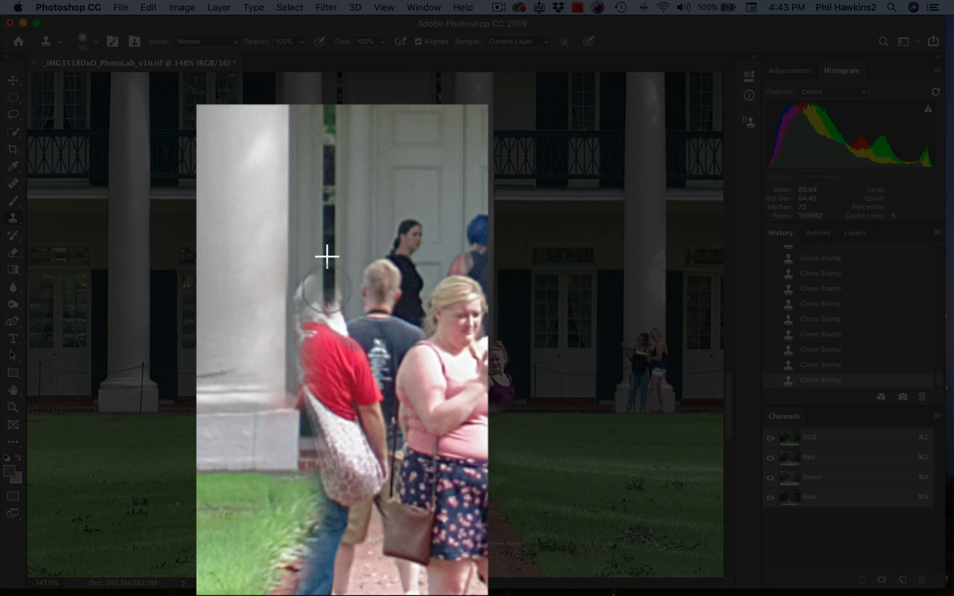
left_click(327, 321)
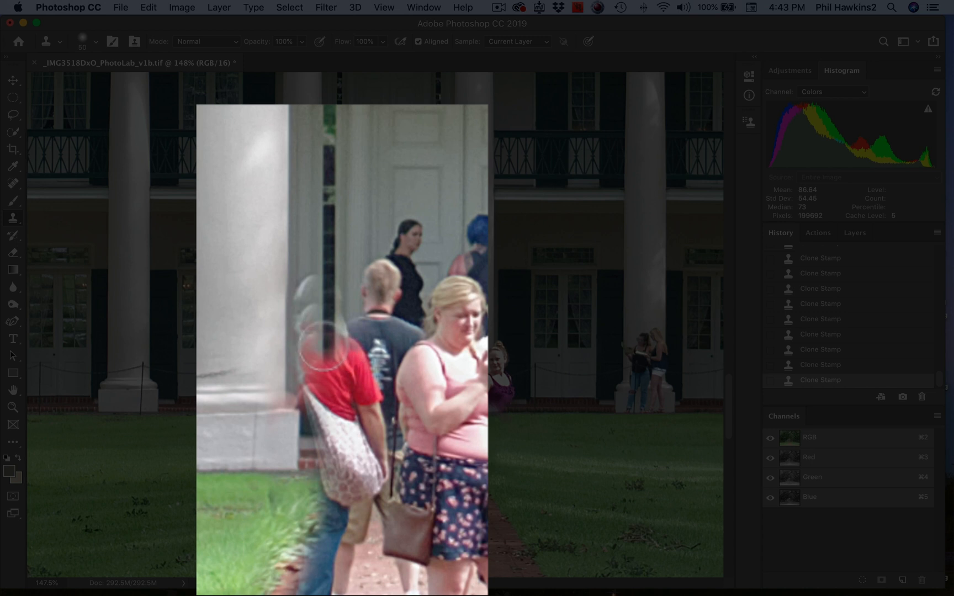
left_click(323, 370)
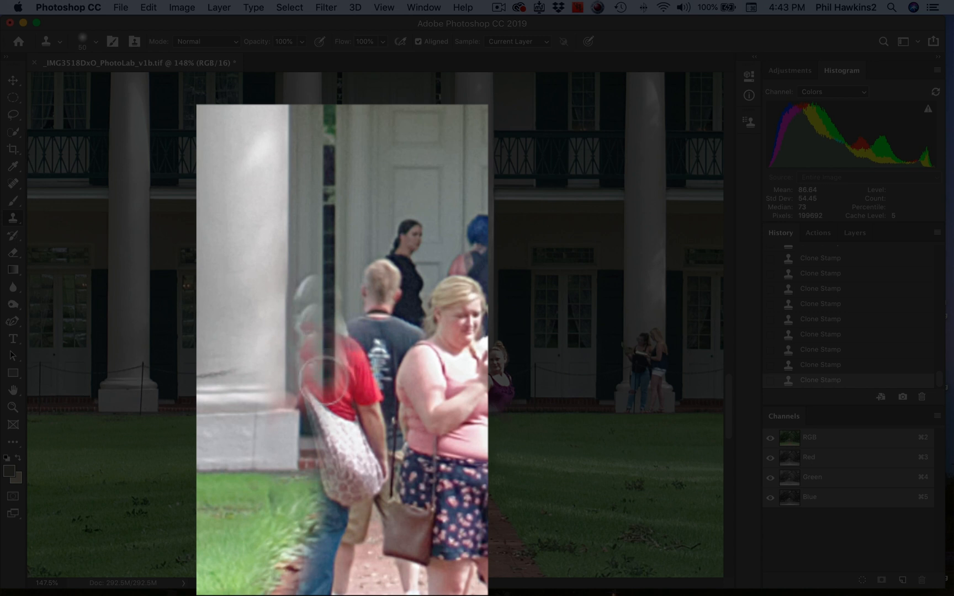
left_click(324, 390)
left_click(323, 409)
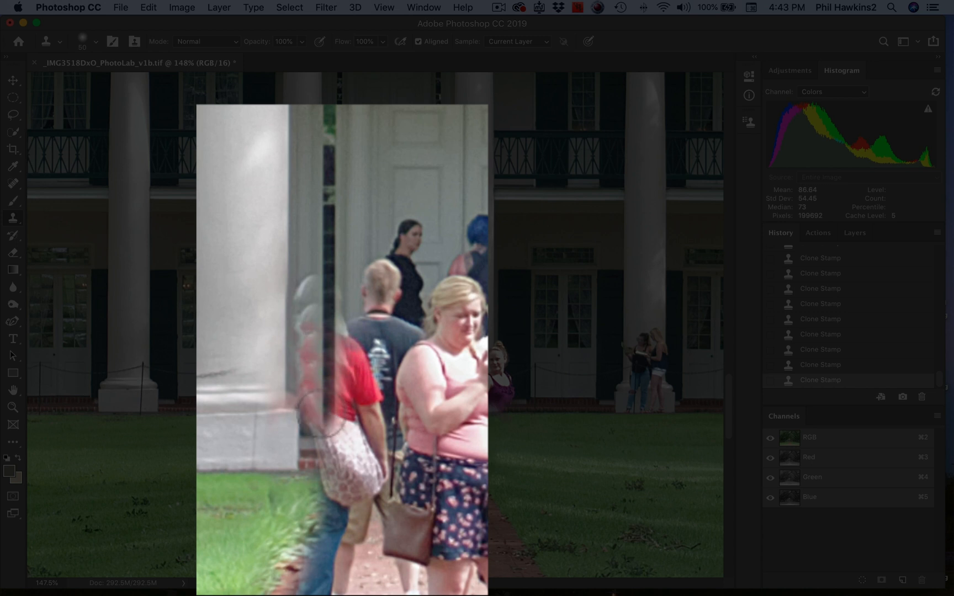
left_click(323, 430)
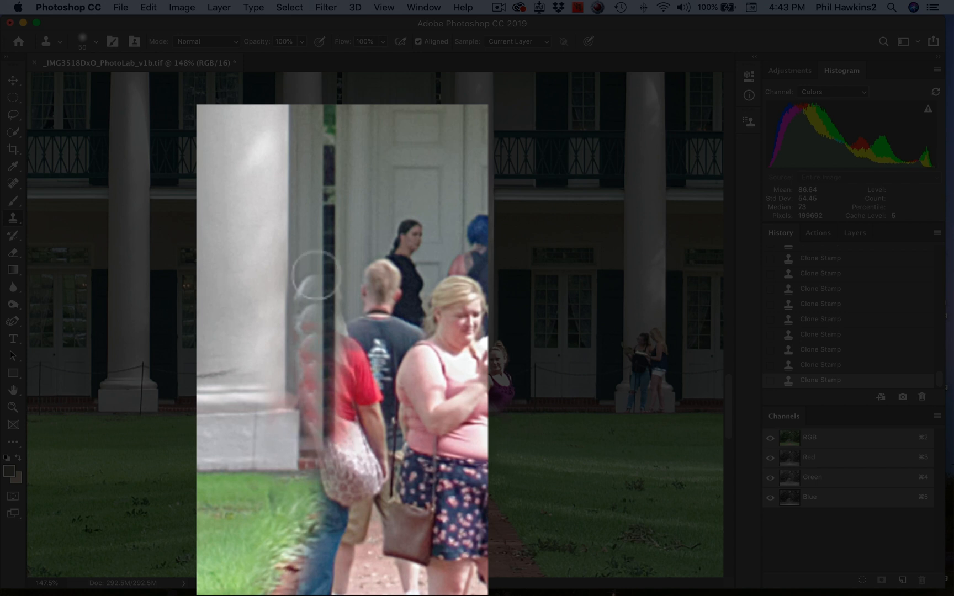
left_click(307, 200, "alt")
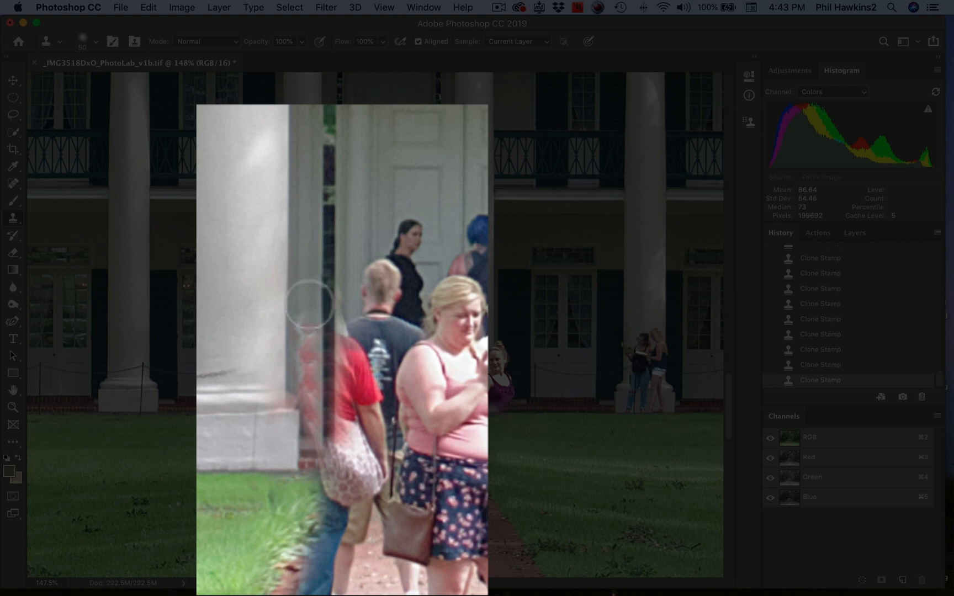
mouse_move(310, 319)
left_mouse_down()
mouse_move(309, 386)
mouse_move(330, 388)
left_mouse_up()
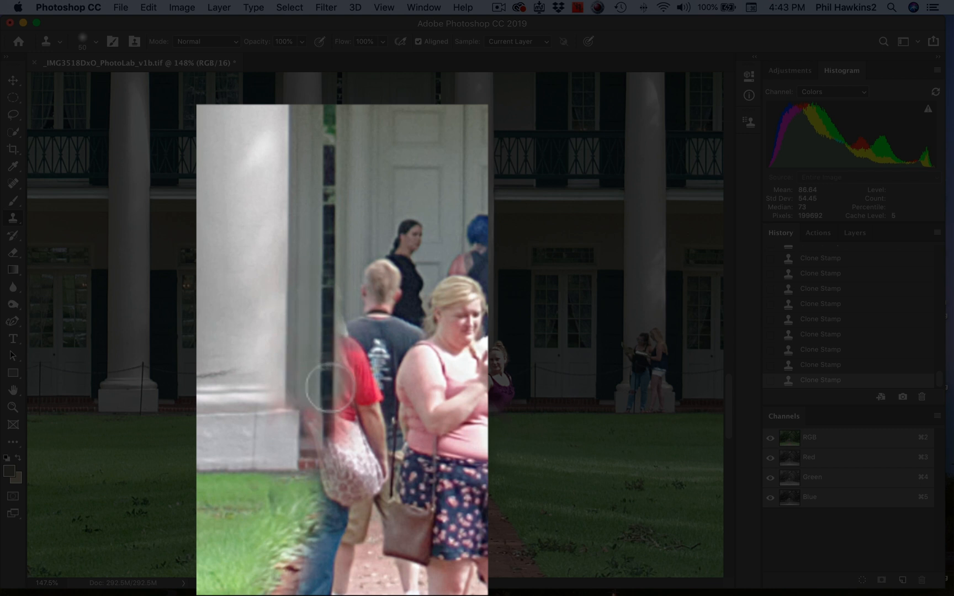
- Clone the pale door-frame moulding down over the man's red shirt and the upper part of the patterned bag
left_click(340, 253, "alt")
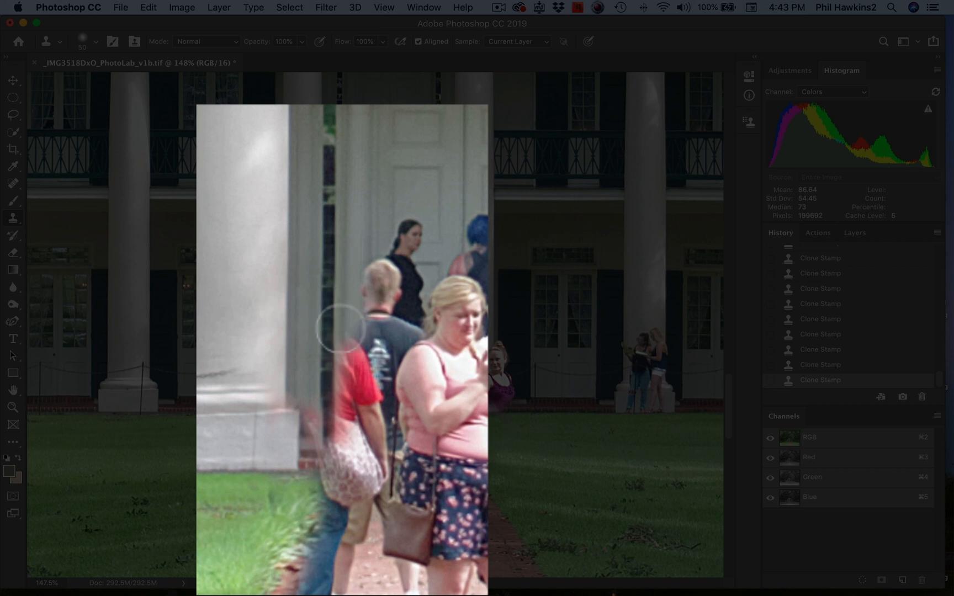
left_click(340, 329)
left_click(340, 347)
left_click(340, 365)
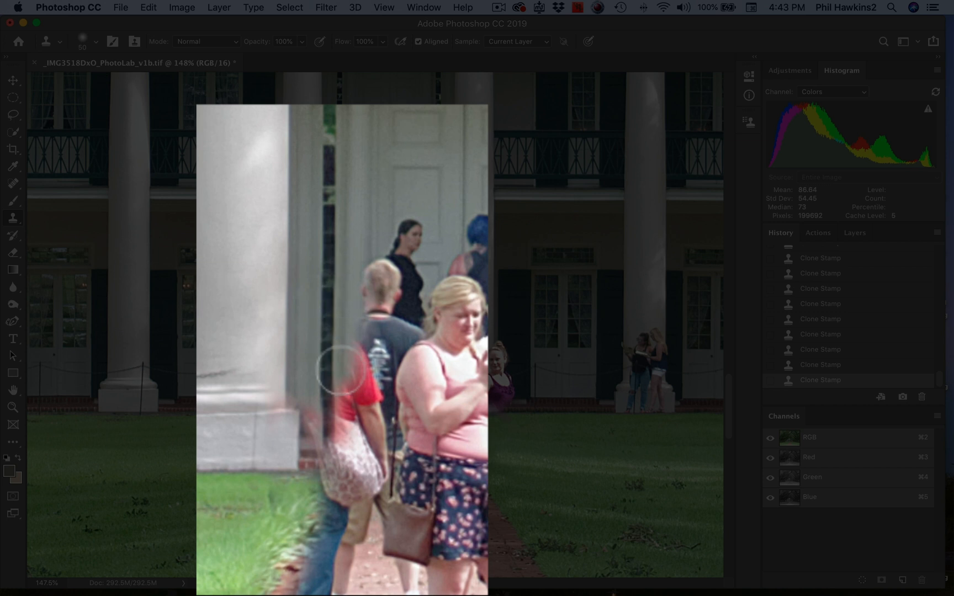
left_click(340, 392)
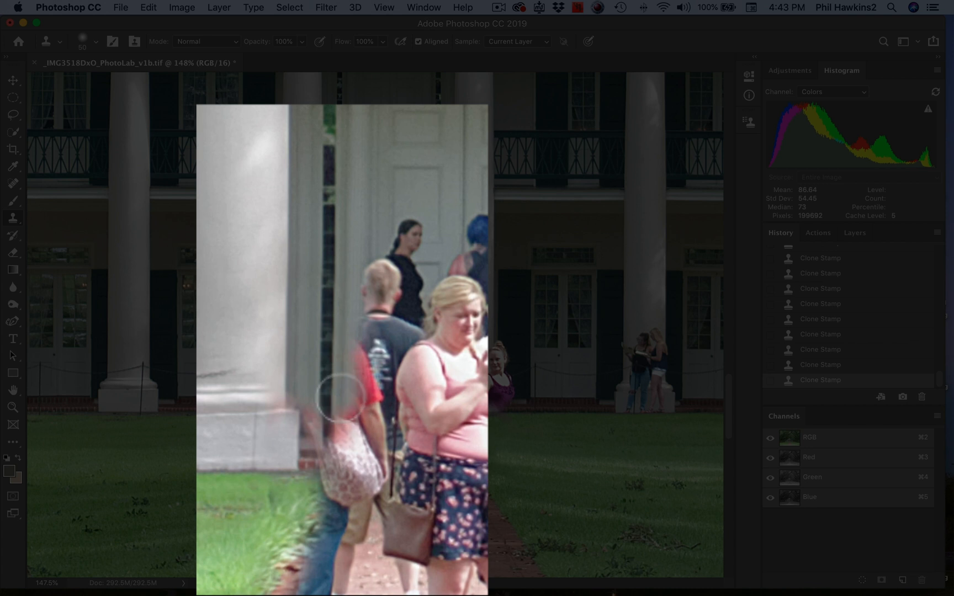
left_click(339, 406)
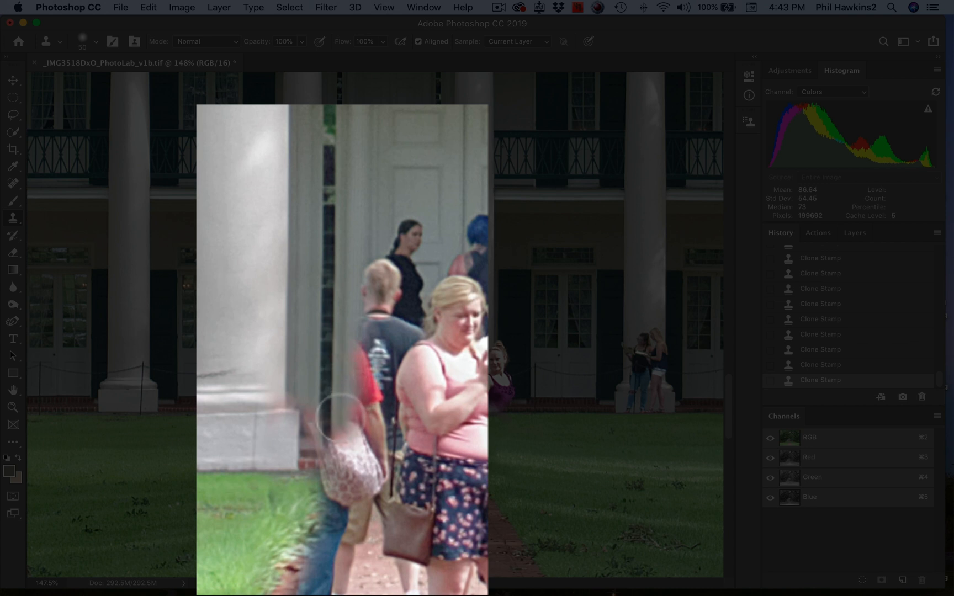
left_click(341, 419)
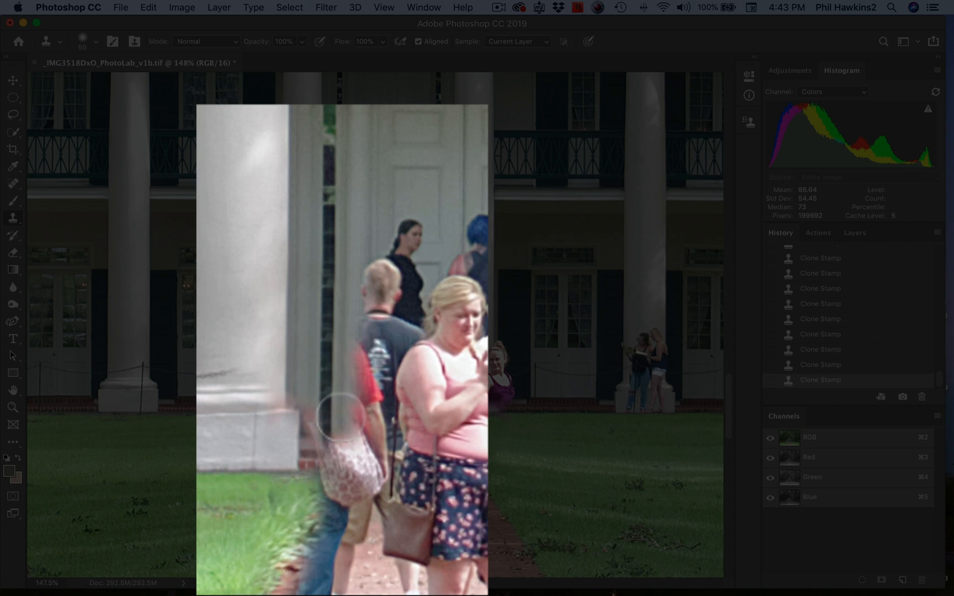
left_click(342, 431)
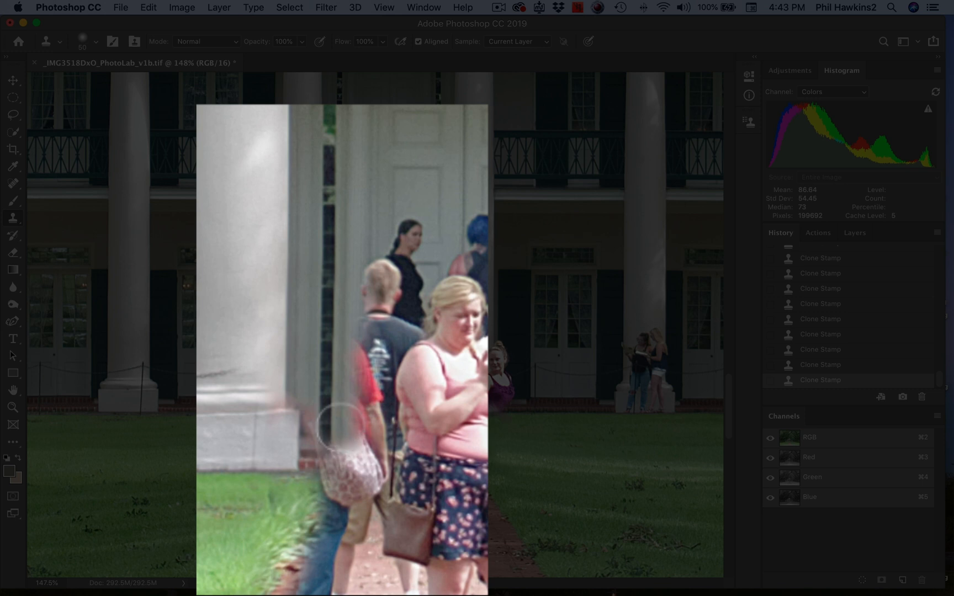
left_click(341, 432)
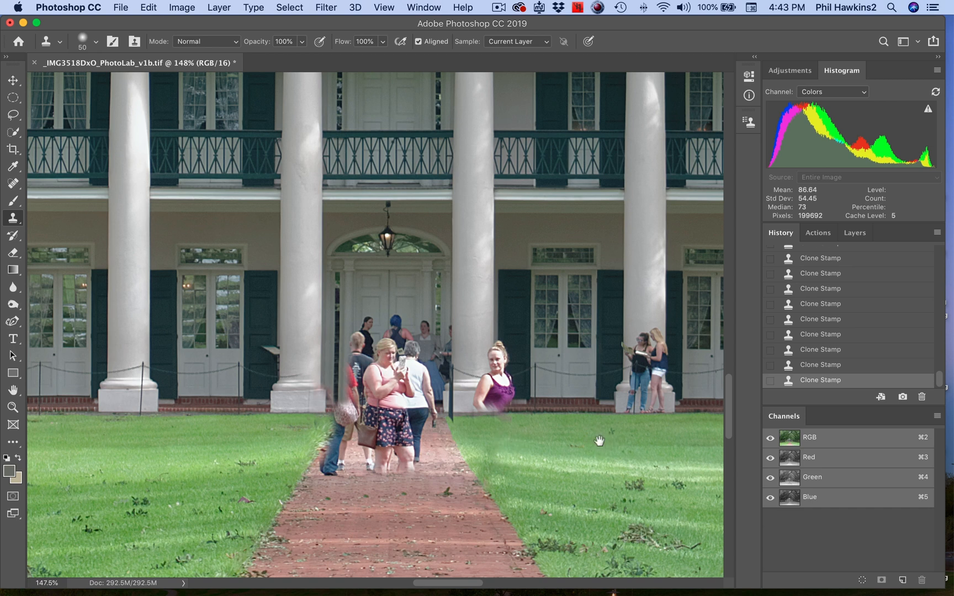
- Clone the white column and its shutter edge over the heads and upper bodies of the two women reading at the far column
left_click_drag(600, 441, 474, 444)
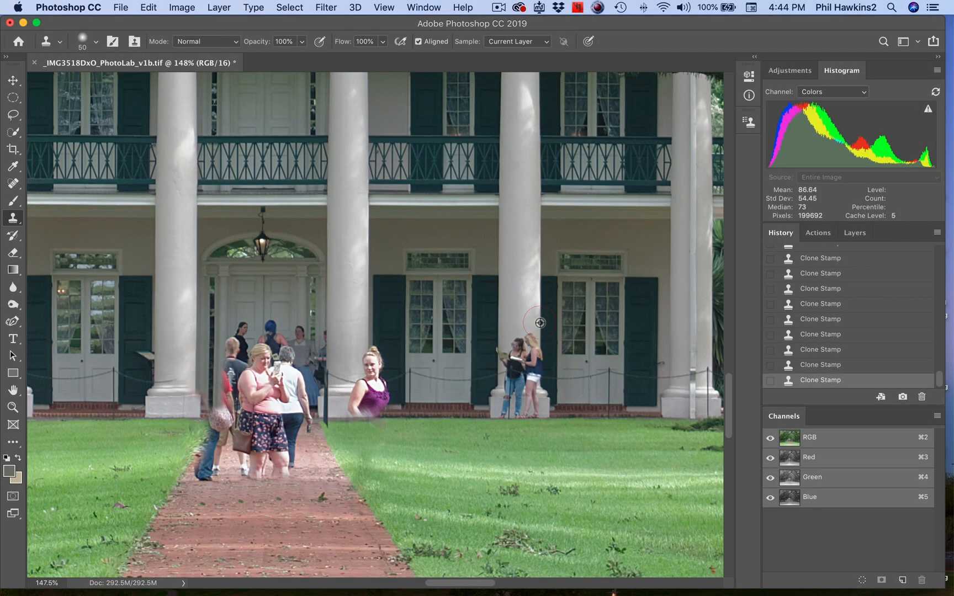
left_click(537, 293, "alt")
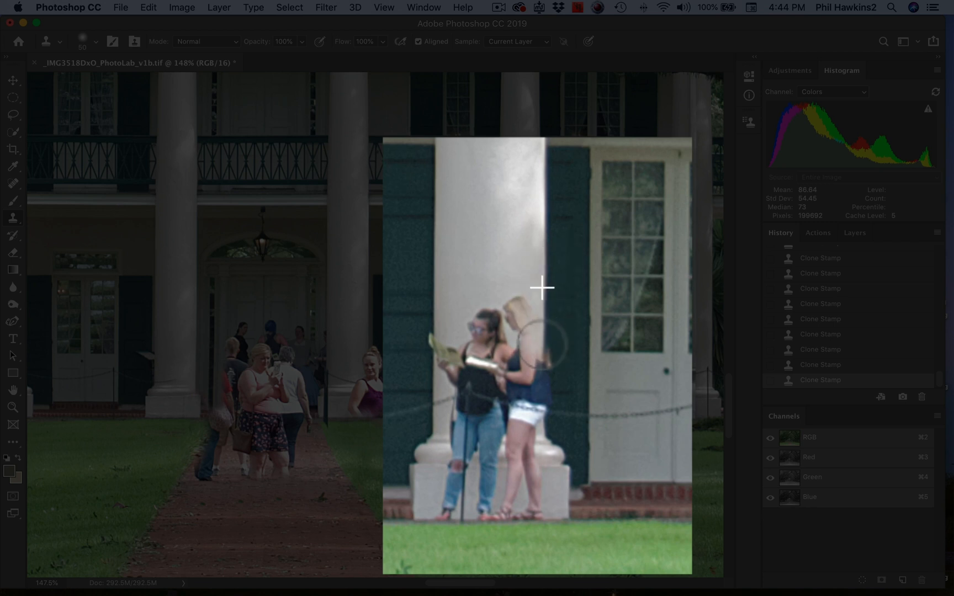
left_click_drag(543, 345, 544, 428)
mouse_move(536, 342)
left_mouse_down()
mouse_move(536, 330)
mouse_move(511, 315)
mouse_move(514, 303)
left_mouse_up()
left_click(486, 321)
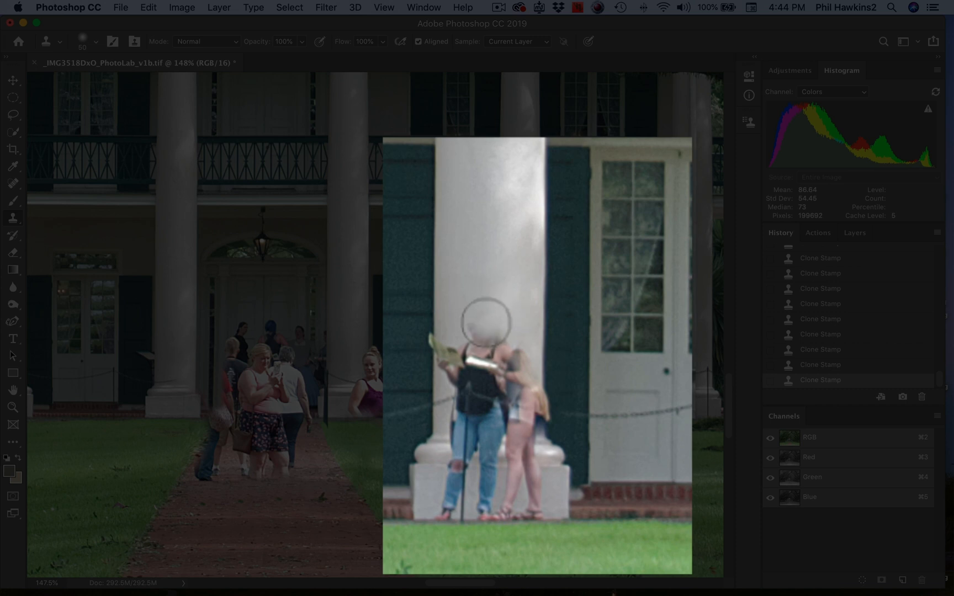
left_click(480, 330)
left_click(480, 339)
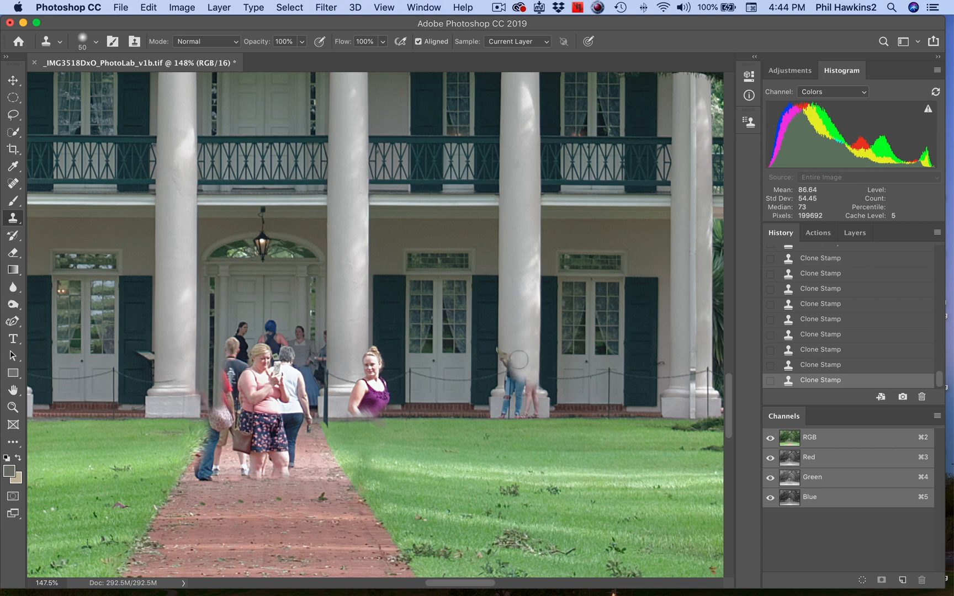
left_click_drag(525, 362, 509, 364)
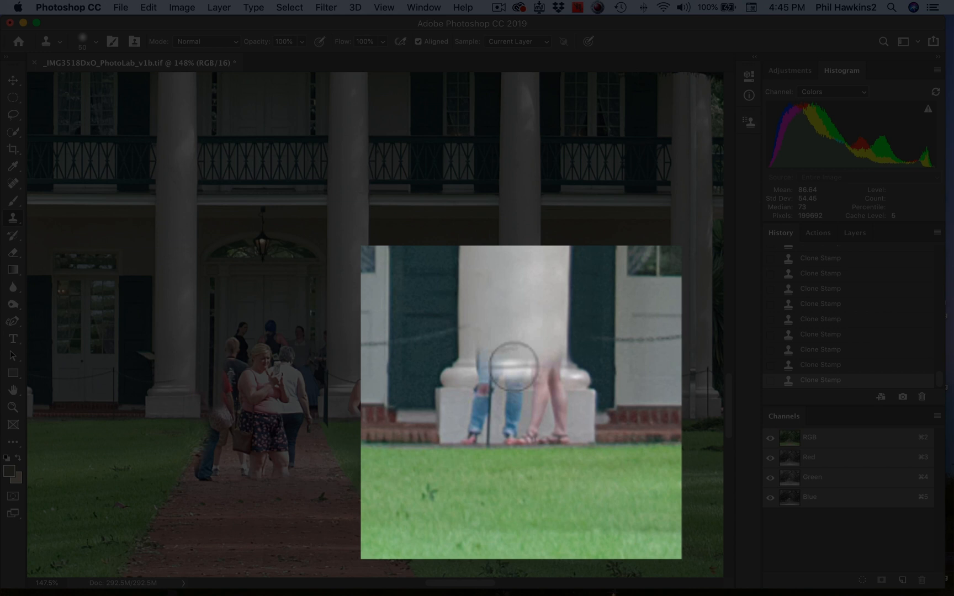
- Clone column base over the two women's legs and rebuild its lower part, sampling from the base of another column
mouse_move(513, 366)
left_mouse_down()
mouse_move(488, 362)
mouse_move(538, 365)
mouse_move(513, 400)
mouse_move(511, 441)
left_mouse_up()
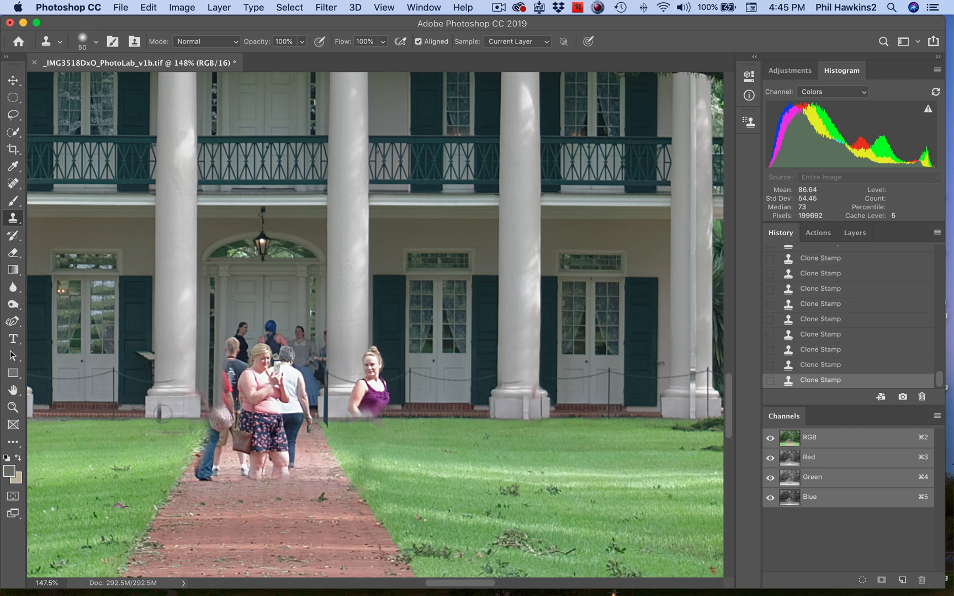
left_click(170, 417, "alt")
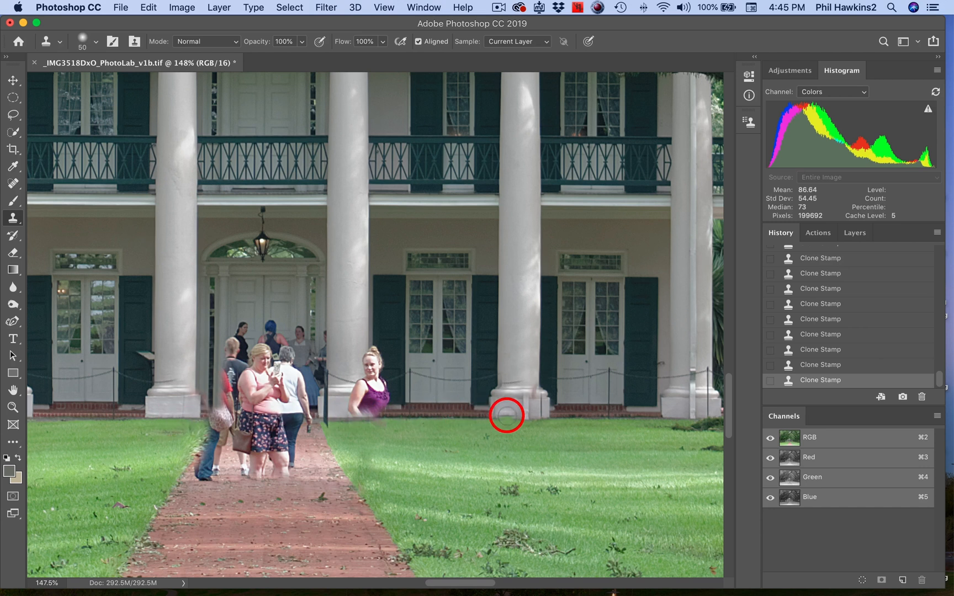
mouse_move(507, 415)
left_mouse_down()
mouse_move(525, 420)
mouse_move(525, 407)
left_mouse_up()
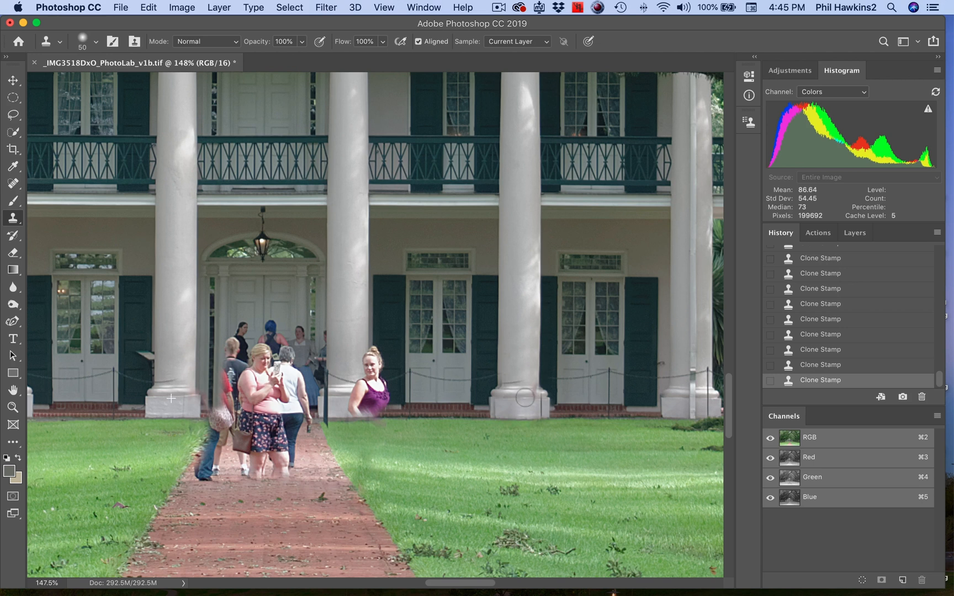
left_click(519, 398)
left_click(518, 410)
- Touch up the shaft edge and base of the column where the two women stood, sampling clean column areas
mouse_move(499, 422)
left_mouse_down()
mouse_move(512, 402)
mouse_move(507, 383)
mouse_move(528, 383)
mouse_move(334, 413)
mouse_move(491, 418)
mouse_move(174, 426)
mouse_move(227, 451)
mouse_move(345, 441)
mouse_move(331, 439)
left_mouse_up()
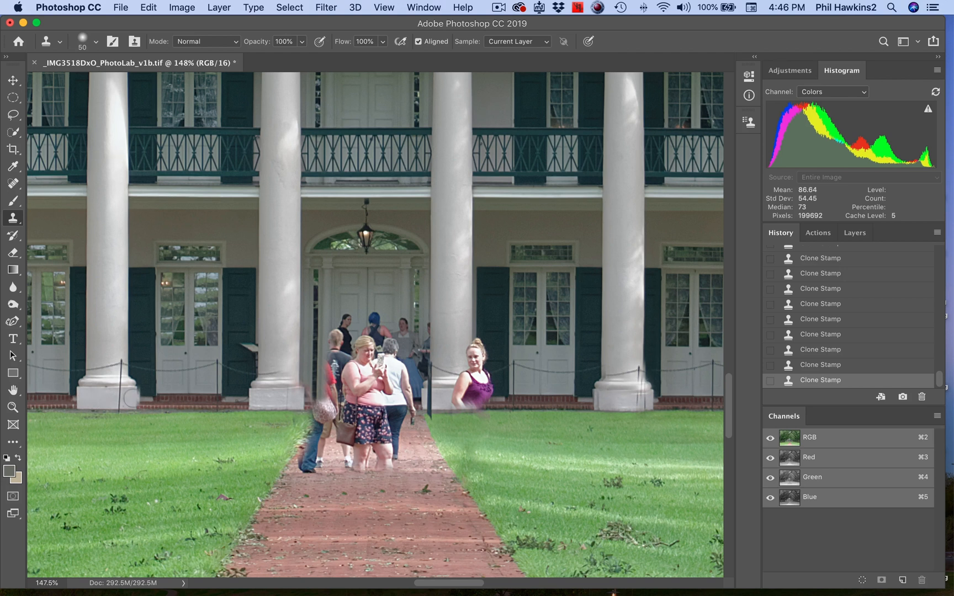
mouse_move(169, 398)
left_mouse_down()
mouse_move(550, 395)
mouse_move(206, 389)
mouse_move(161, 398)
left_mouse_up()
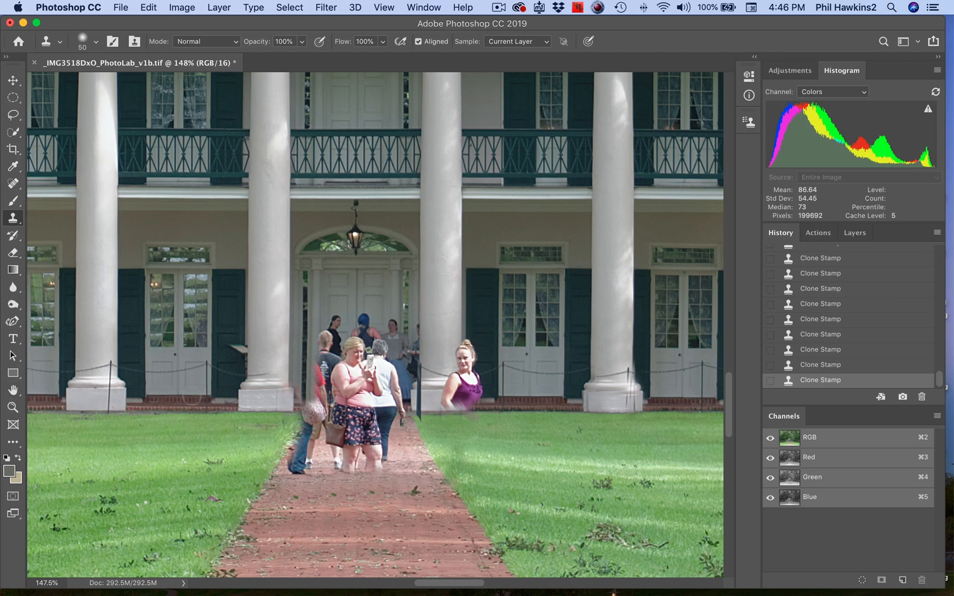
left_click(276, 397)
left_click(277, 398, "alt")
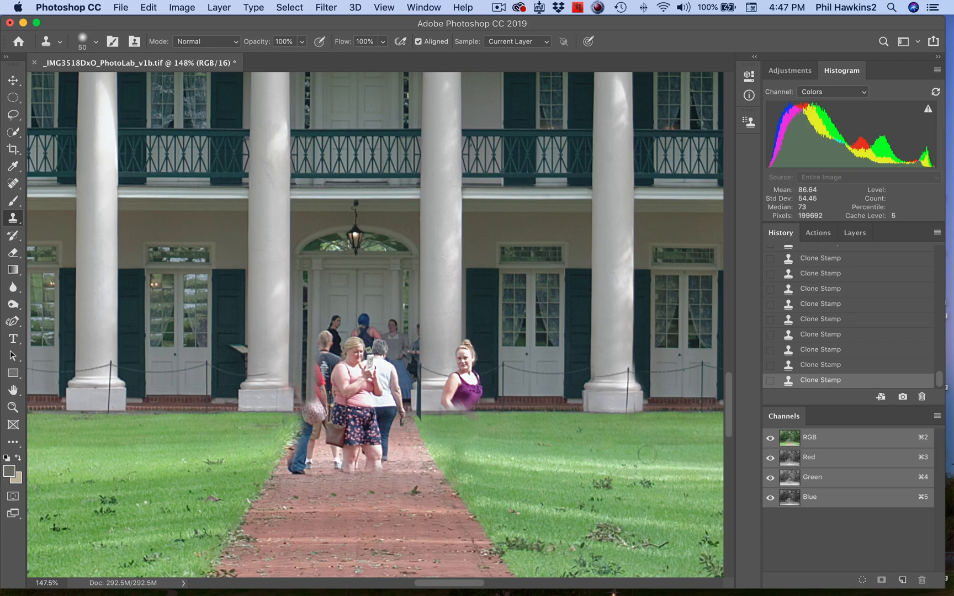
left_click(590, 350, "alt")
left_click_drag(592, 373, 593, 373)
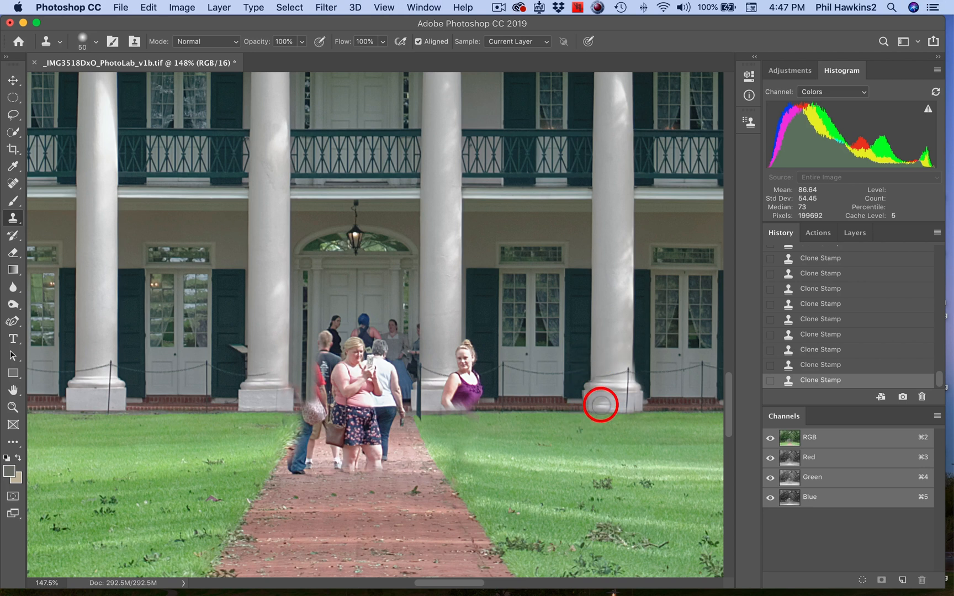
left_click_drag(601, 406, 578, 408)
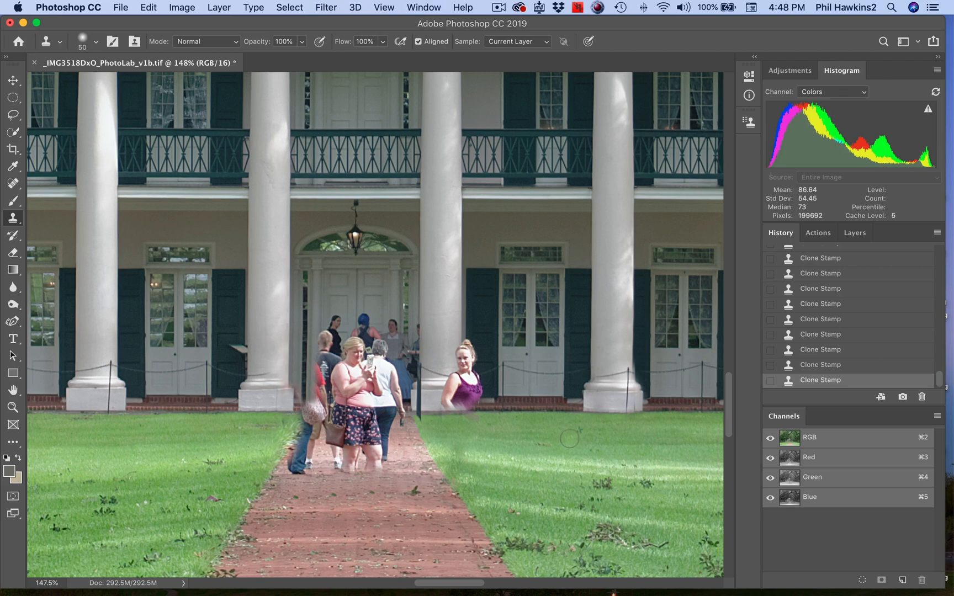
- Clone the white column's edge and the dark shutter over the head and shoulders of the woman in the purple top
left_click(463, 309, "alt")
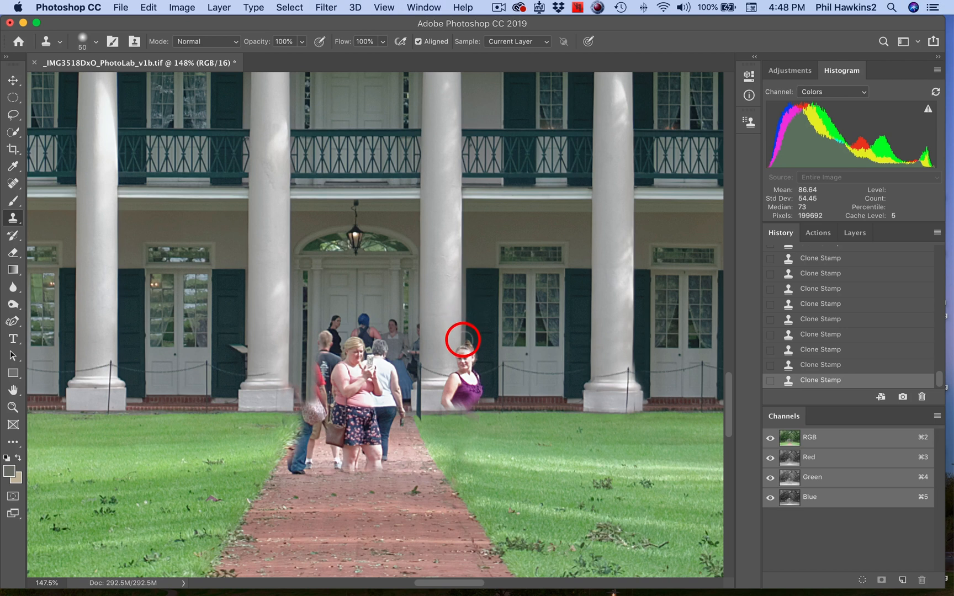
mouse_move(462, 340)
left_mouse_down()
mouse_move(463, 361)
mouse_move(453, 360)
mouse_move(470, 348)
mouse_move(470, 379)
mouse_move(455, 380)
left_mouse_up()
left_click(469, 370)
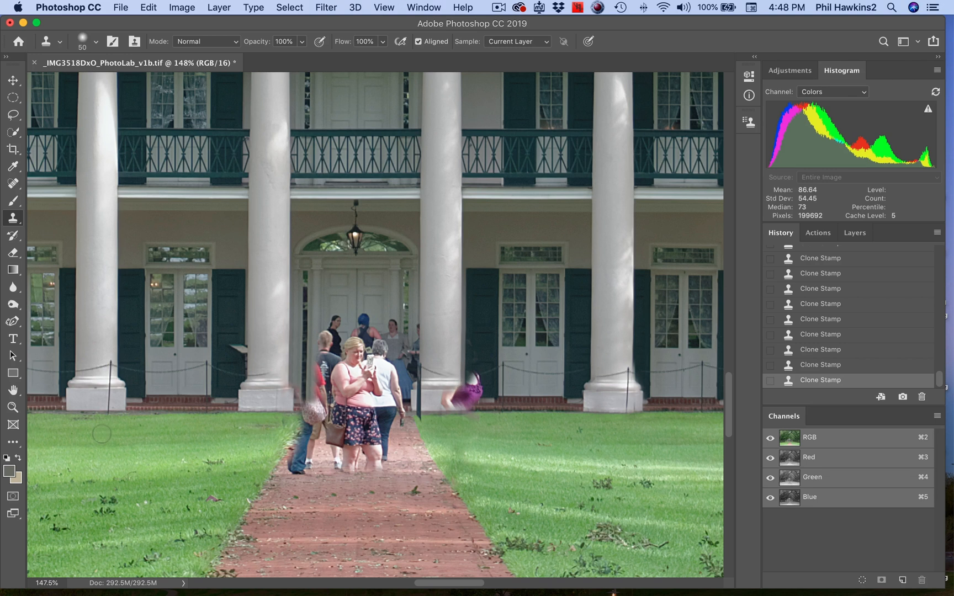
- Rebuild the column's base over the arm of the woman in purple, sampling the base and adjoining edge of another column
left_click(126, 394, "alt")
mouse_move(432, 411)
left_mouse_down()
mouse_move(491, 411)
mouse_move(465, 396)
left_mouse_up()
left_click_drag(465, 396, 452, 397)
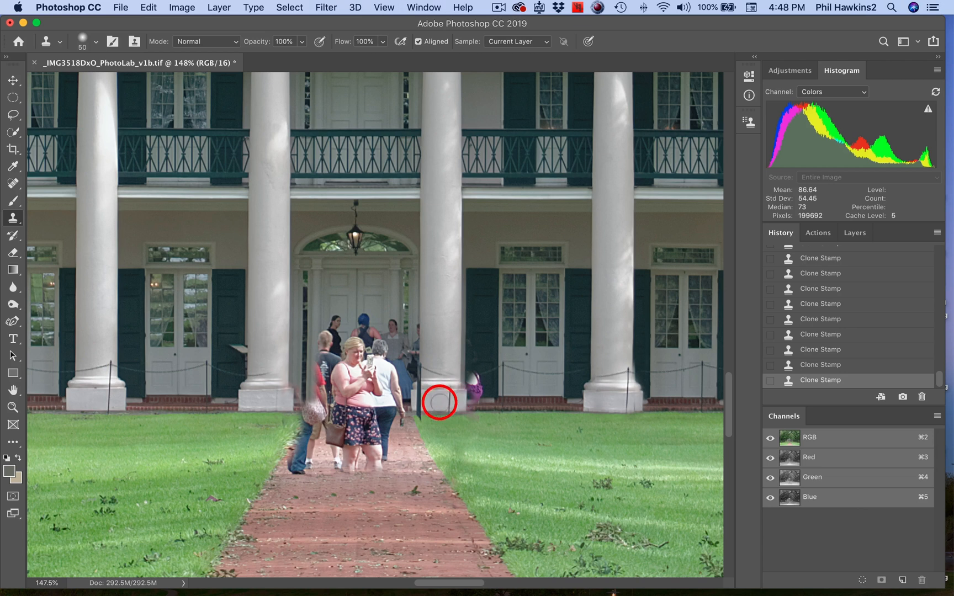
left_click(134, 378, "alt")
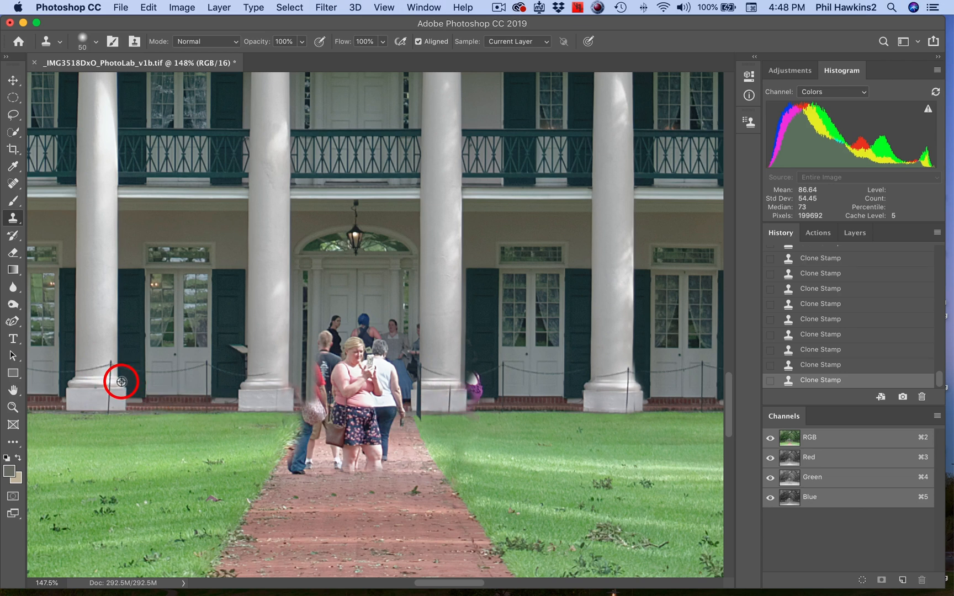
left_click(434, 402)
mouse_move(434, 402)
left_mouse_down()
mouse_move(466, 398)
mouse_move(464, 382)
mouse_move(475, 394)
mouse_move(455, 470)
mouse_move(467, 432)
mouse_move(462, 374)
mouse_move(453, 396)
mouse_move(508, 388)
mouse_move(408, 398)
left_mouse_up()
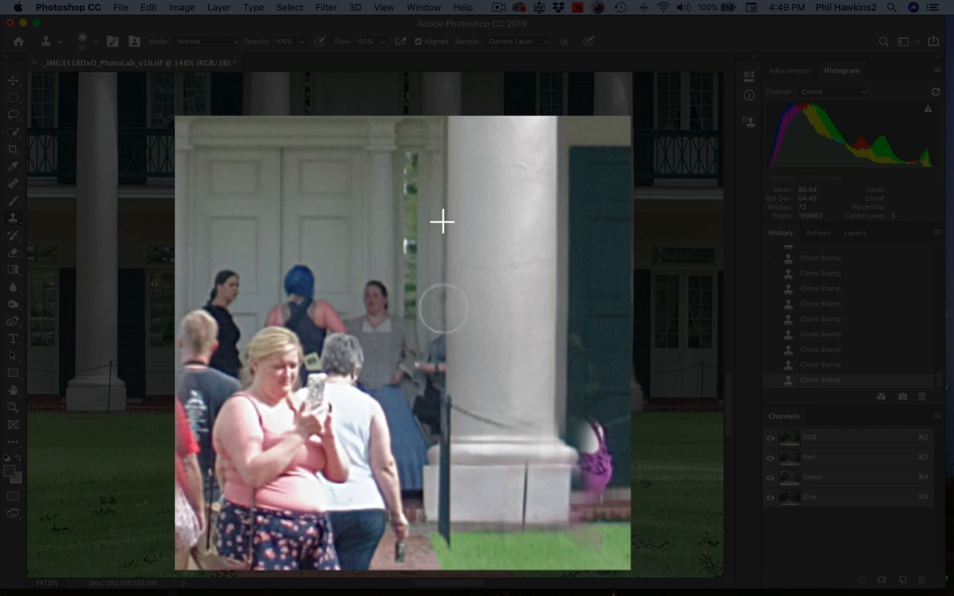
- Clone the door trim and narrow sidelight down over the figure beside the column and the grey-clothed woman's side
left_click_drag(443, 309, 440, 370)
left_click(430, 362)
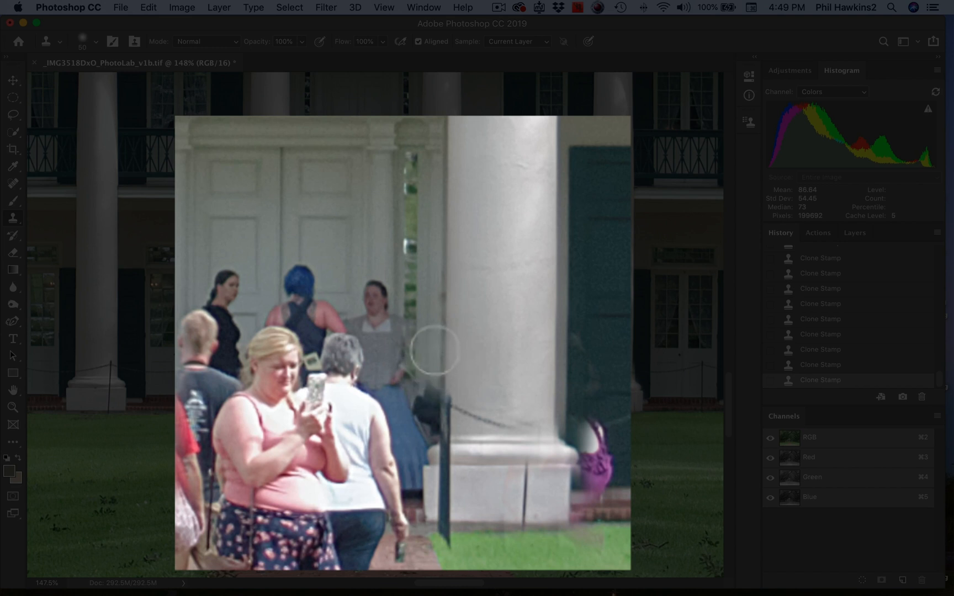
left_click(407, 271, "alt")
left_click_drag(408, 338, 408, 418)
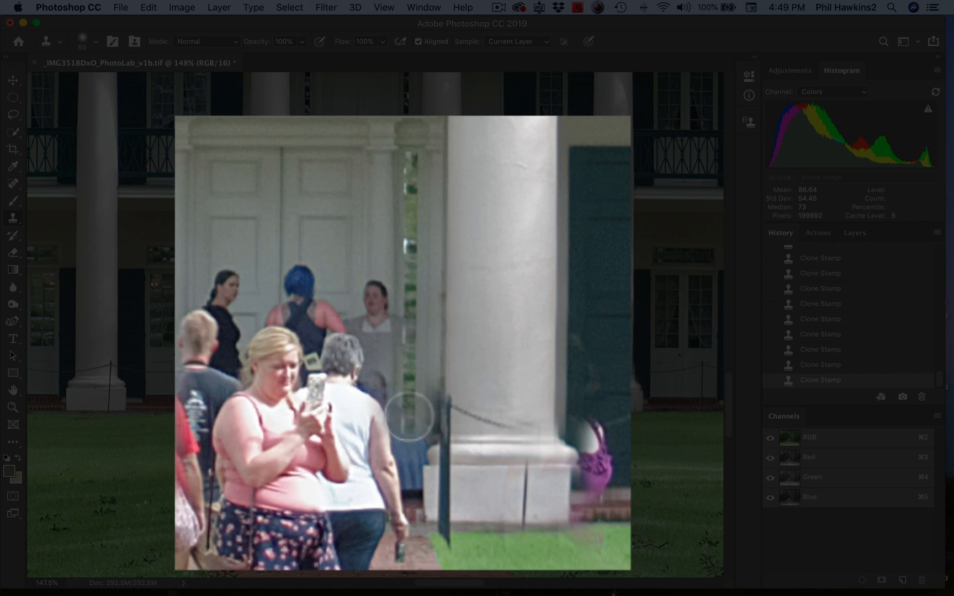
- Clone the door-frame pilaster down over the head and torso of the woman in grey, undoing the first stroke and repainting it
left_click(379, 224, "alt")
left_click_drag(370, 251, 383, 286)
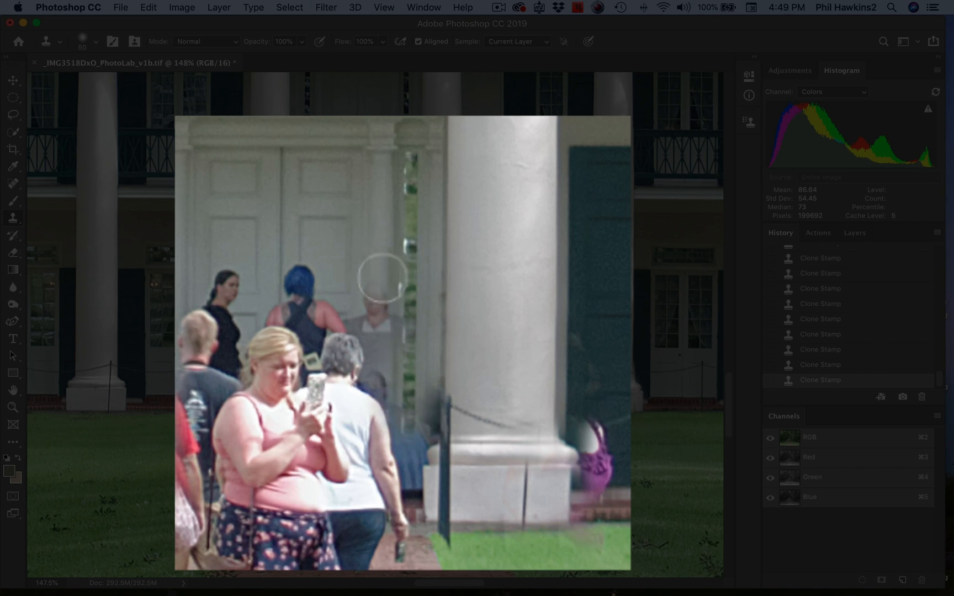
key("super+z")
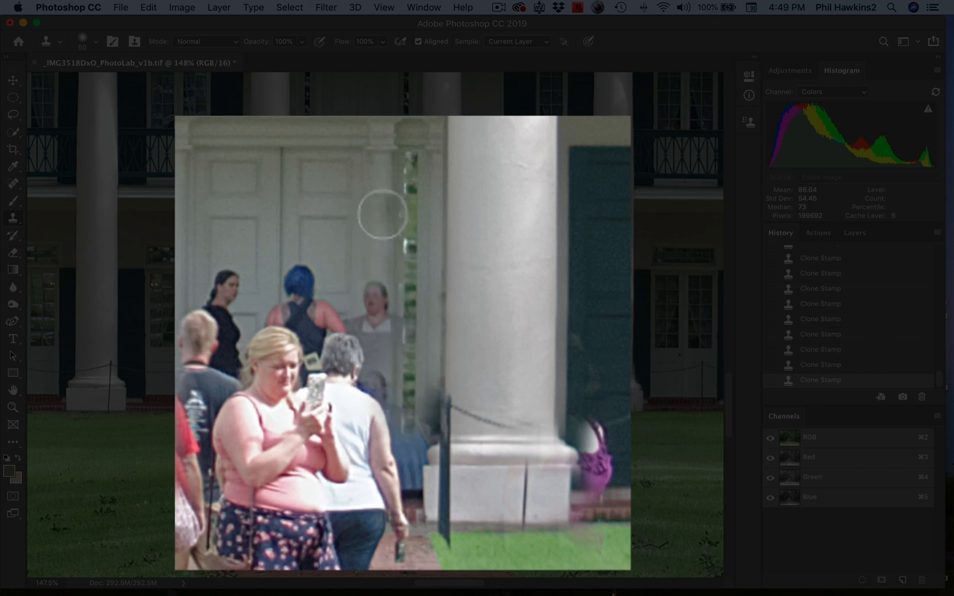
left_click(878, 368)
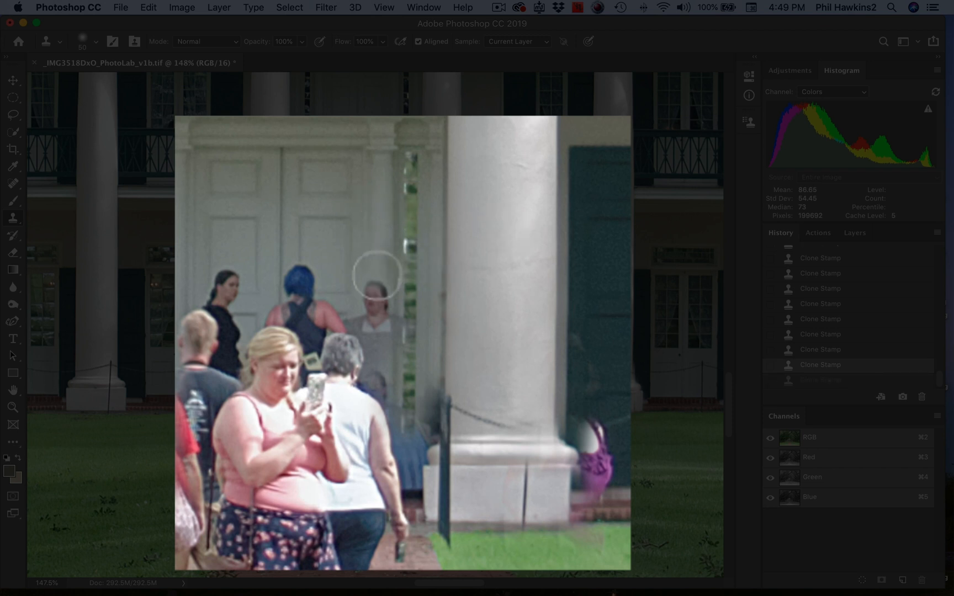
mouse_move(377, 275)
left_mouse_down()
mouse_move(381, 303)
mouse_move(407, 293)
mouse_move(369, 295)
mouse_move(378, 336)
left_mouse_up()
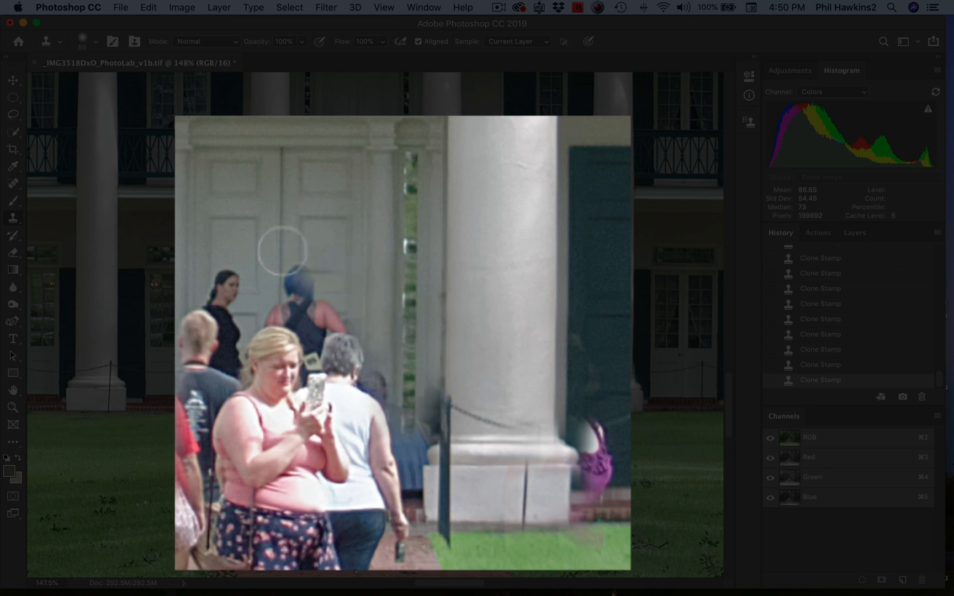
left_click(216, 188, "alt")
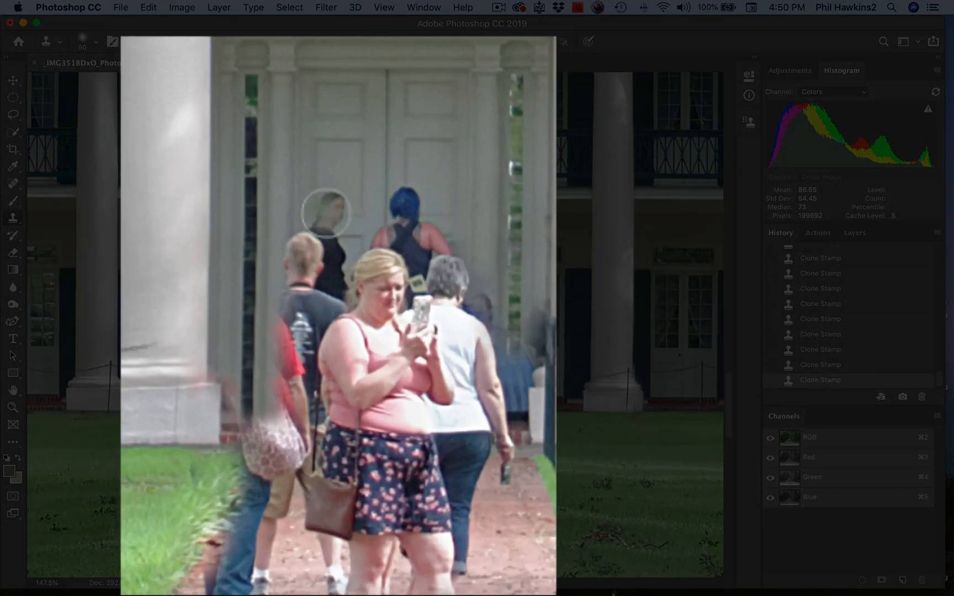
left_click_drag(326, 211, 334, 206)
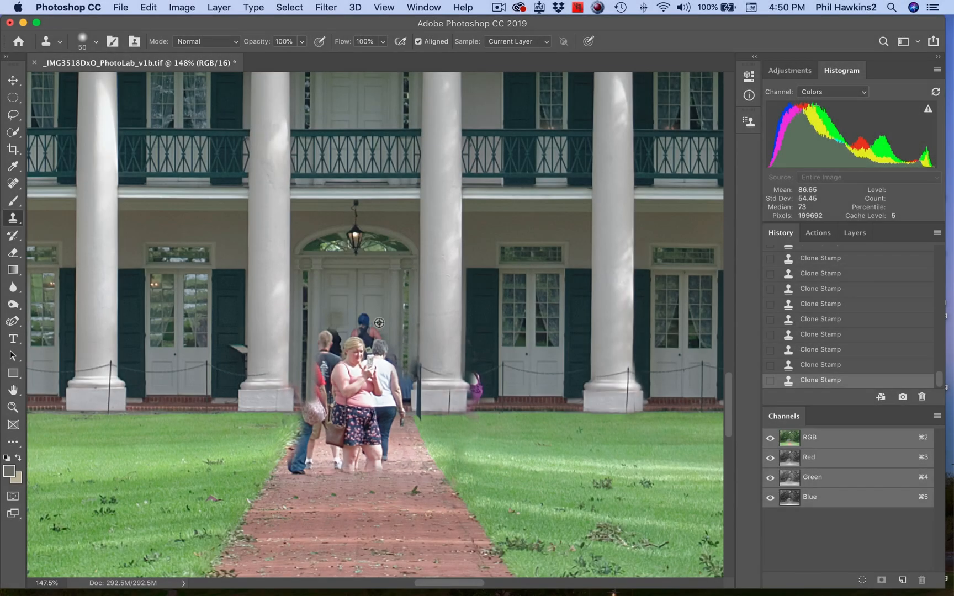
left_click(896, 364)
left_click(891, 350)
left_click(889, 334)
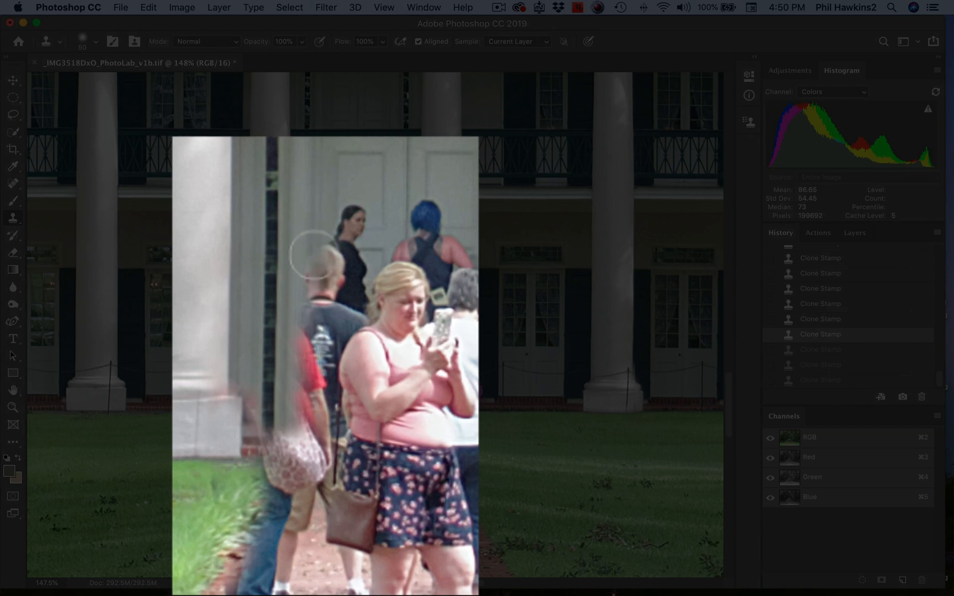
- Clone the pale door-frame moulding down over the head and dark shirt of the man standing behind the blonde woman
left_click_drag(315, 268, 315, 254)
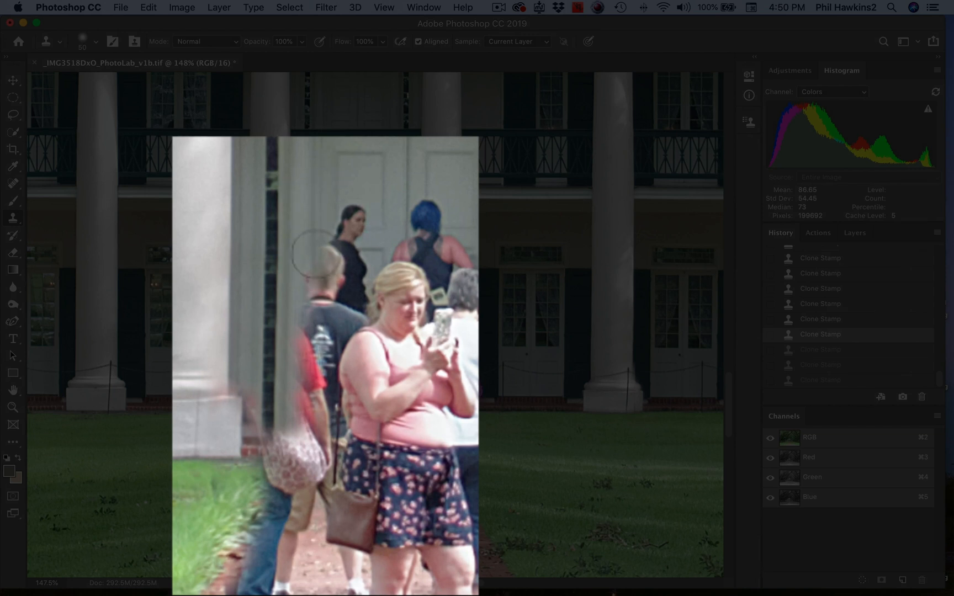
left_click(316, 254)
left_click(315, 270)
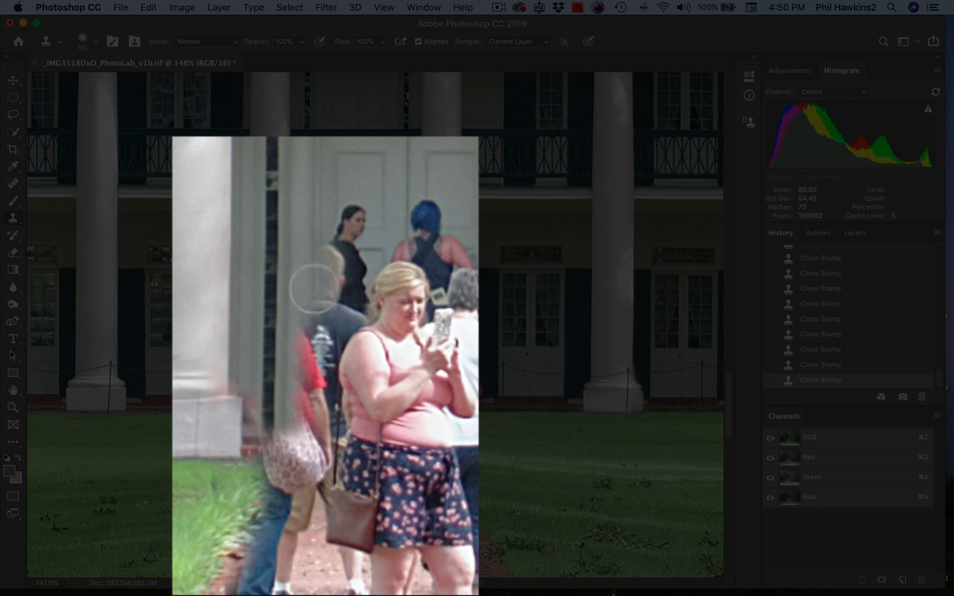
left_click(317, 289)
left_click(316, 306)
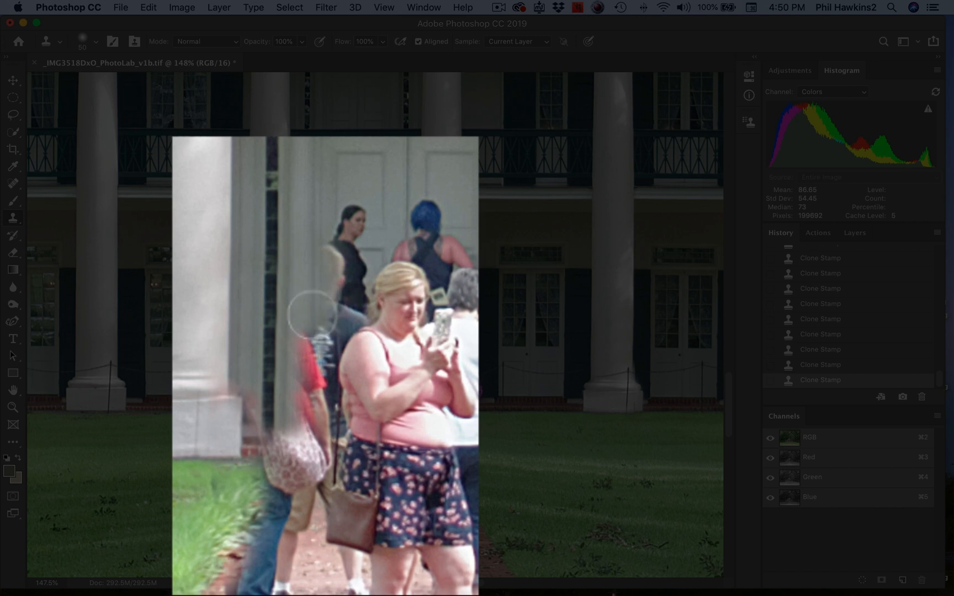
left_click(313, 317)
left_click(317, 334)
left_click(311, 346)
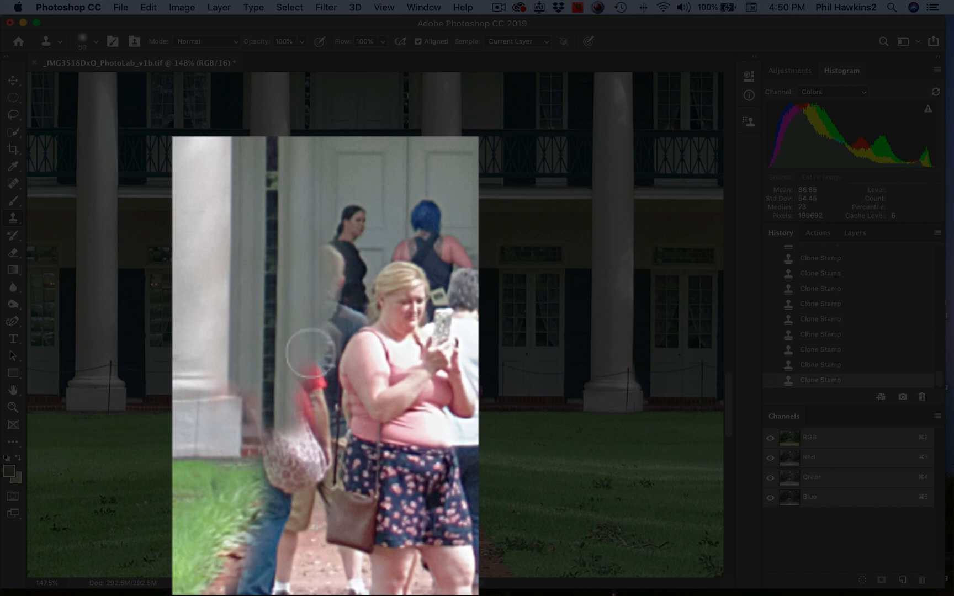
- Continue the door-frame moulding down over the remaining red shirt, the arm and the upper part of the patterned bag
left_click(312, 363)
left_click(313, 371)
left_click(312, 381)
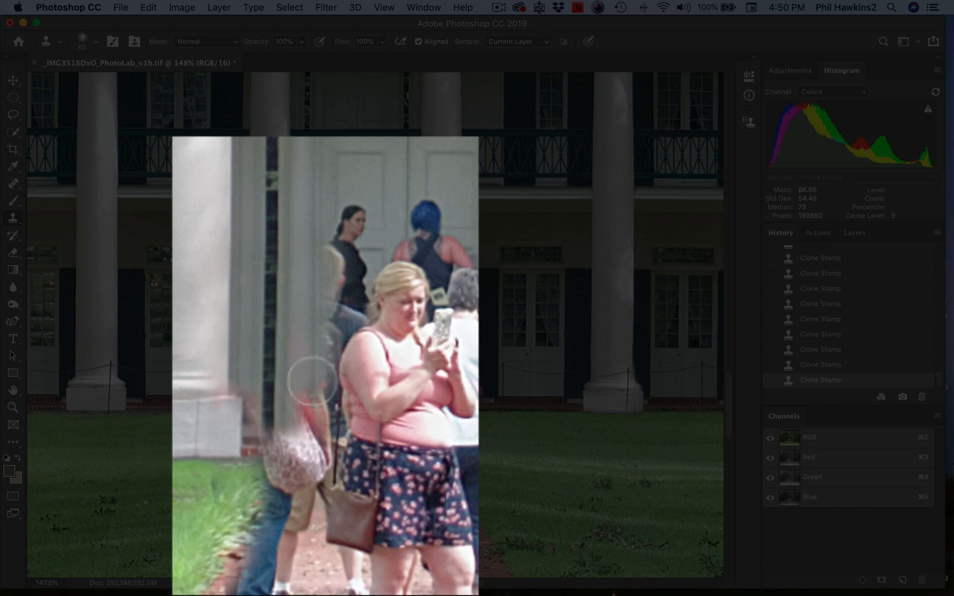
left_click(312, 390)
left_click(312, 397)
left_click(312, 403)
left_click(312, 408)
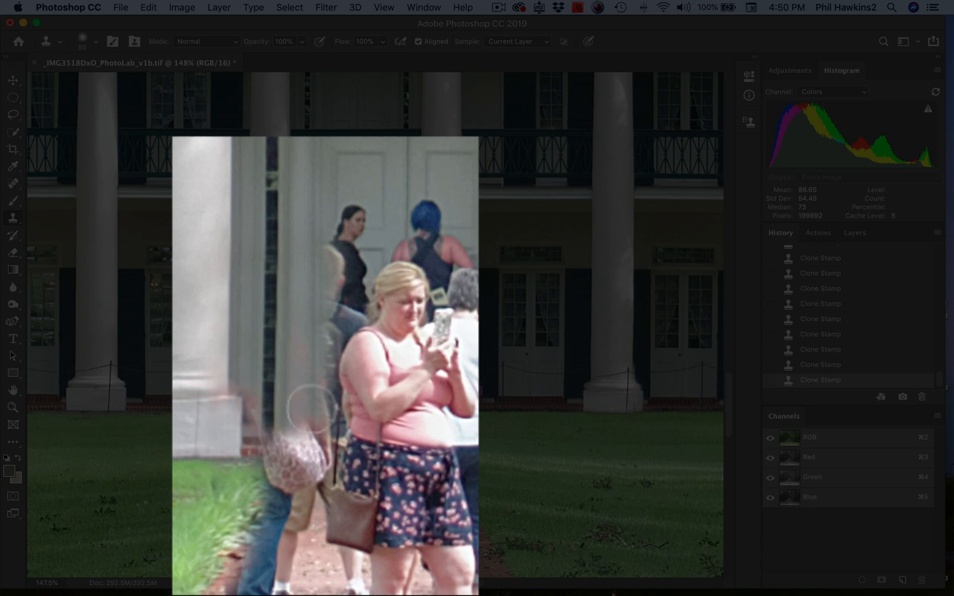
left_click(309, 430)
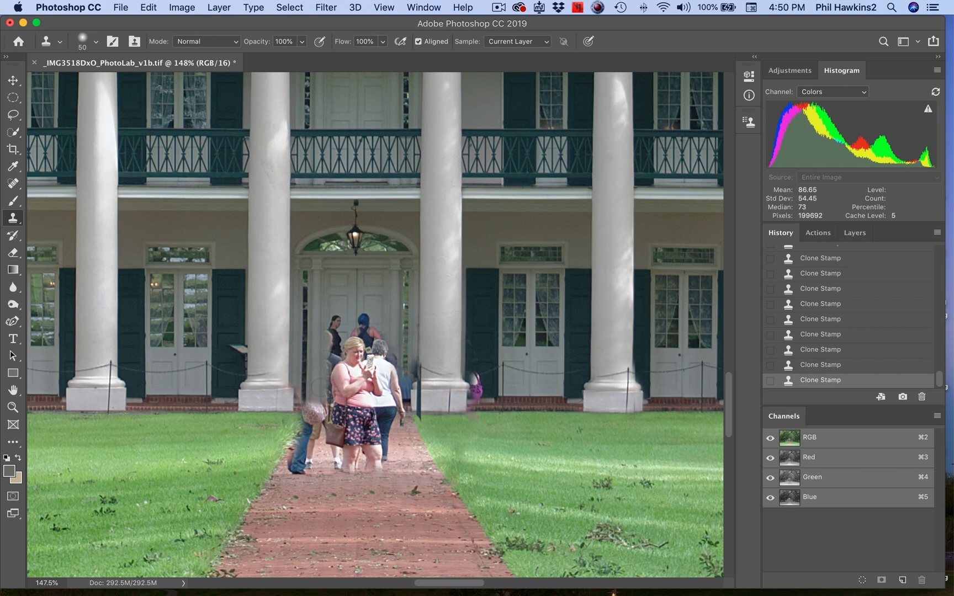
left_click(318, 397)
- Clone the brick foundation and lawn edge from beside the French doors across the waists of the group in the doorway
left_click(520, 409, "alt")
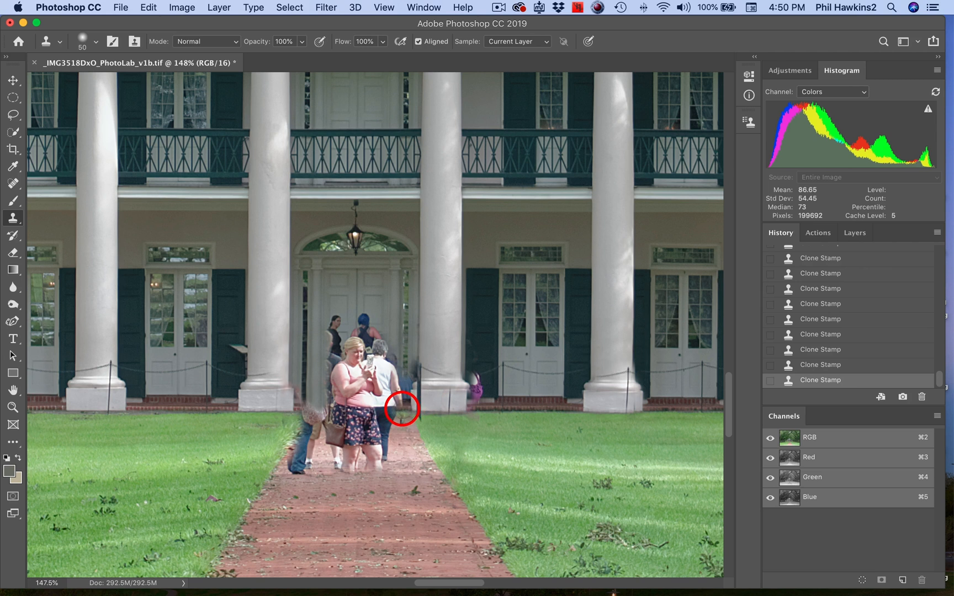
left_click_drag(402, 409, 395, 410)
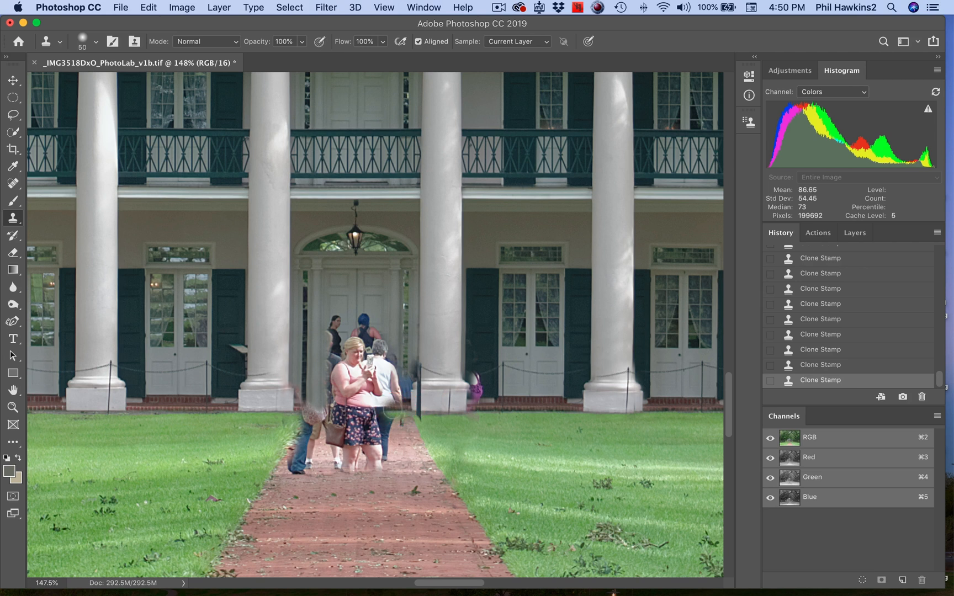
left_click(389, 409)
mouse_move(385, 412)
left_mouse_down()
mouse_move(356, 410)
mouse_move(366, 412)
left_mouse_up()
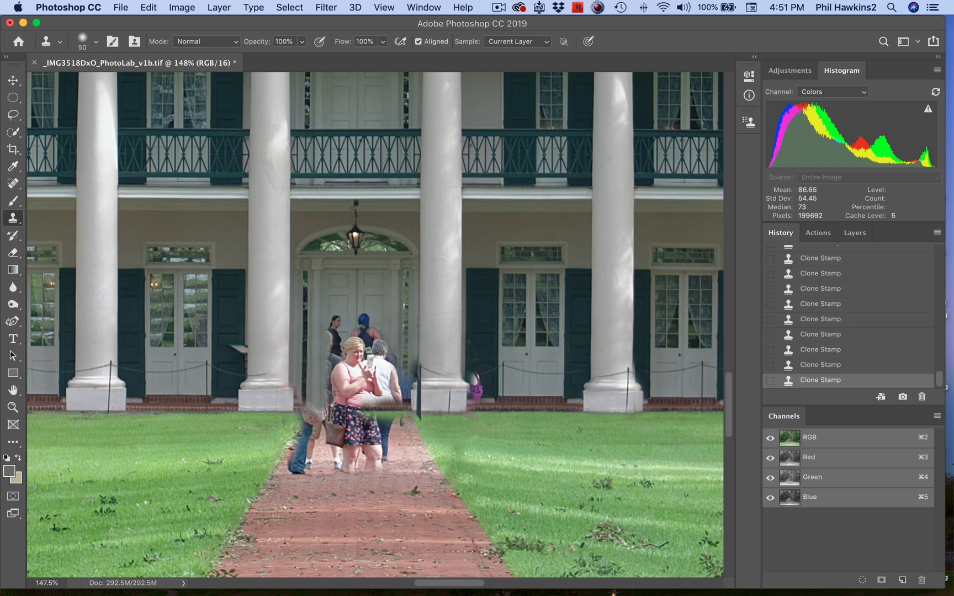
left_click_drag(372, 417, 330, 408)
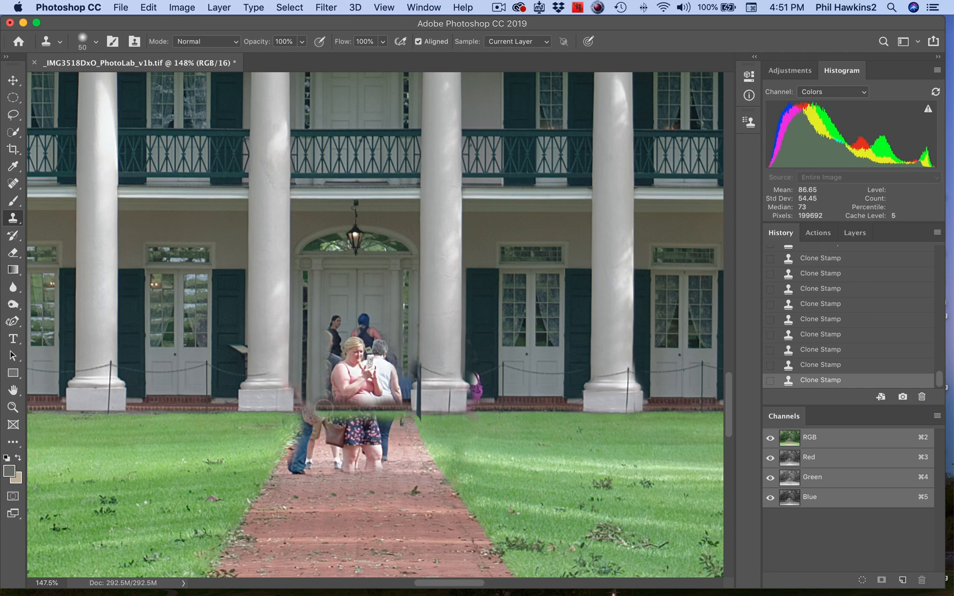
left_click_drag(312, 409, 304, 407)
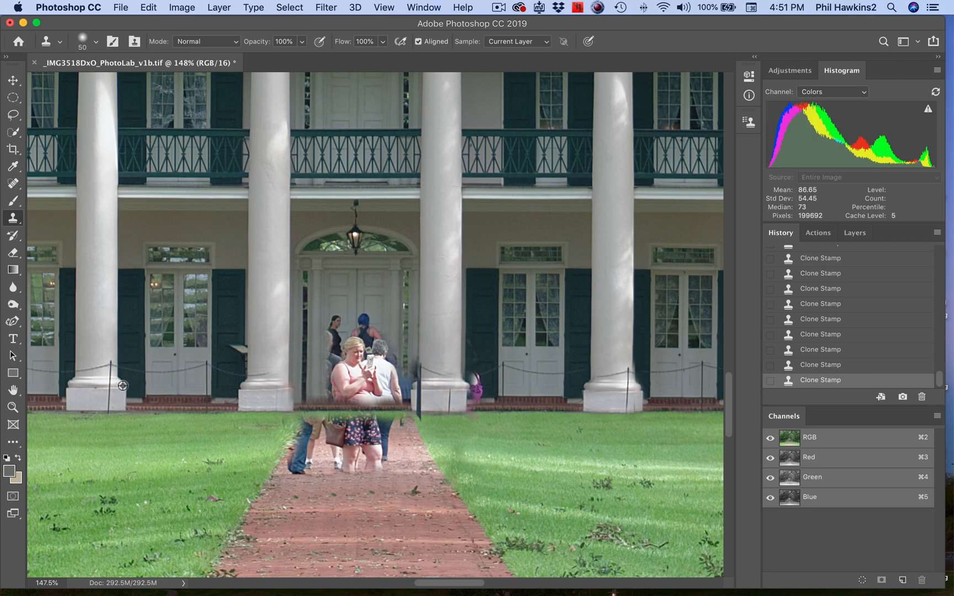
- Extend the brick step across the doorway over the blonde woman's waist
left_click_drag(529, 450, 686, 468)
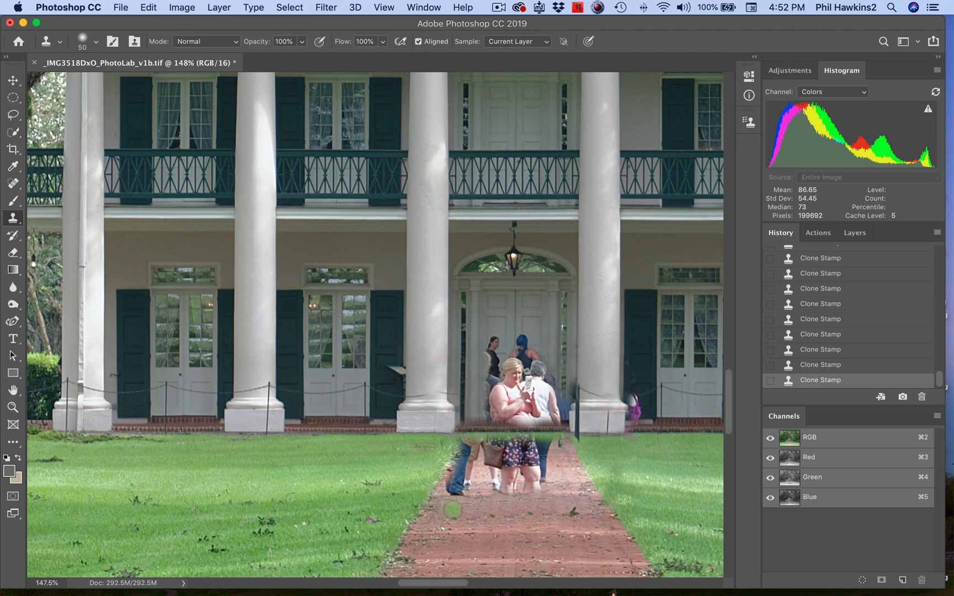
left_click_drag(694, 485, 515, 481)
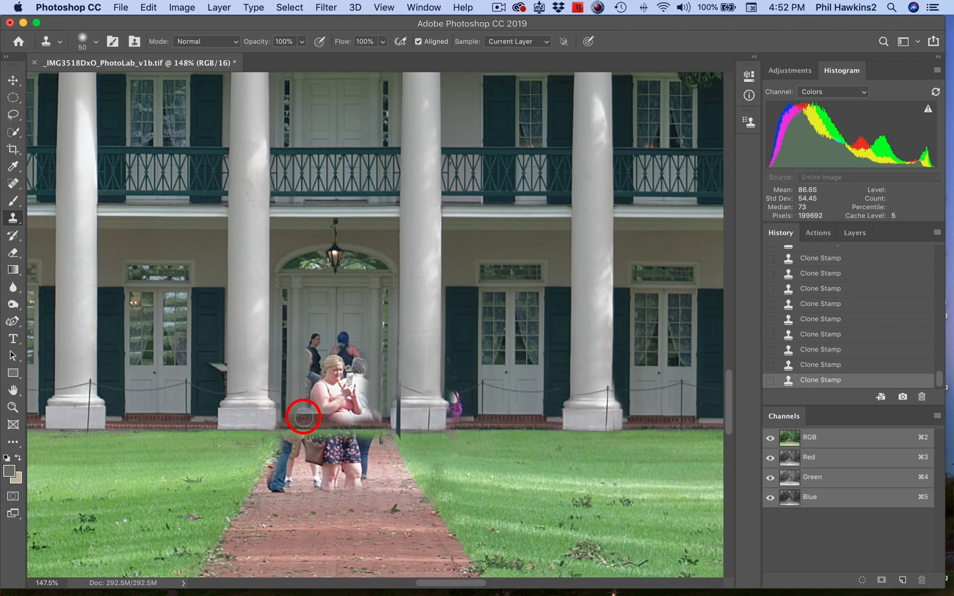
left_click_drag(300, 411, 380, 415)
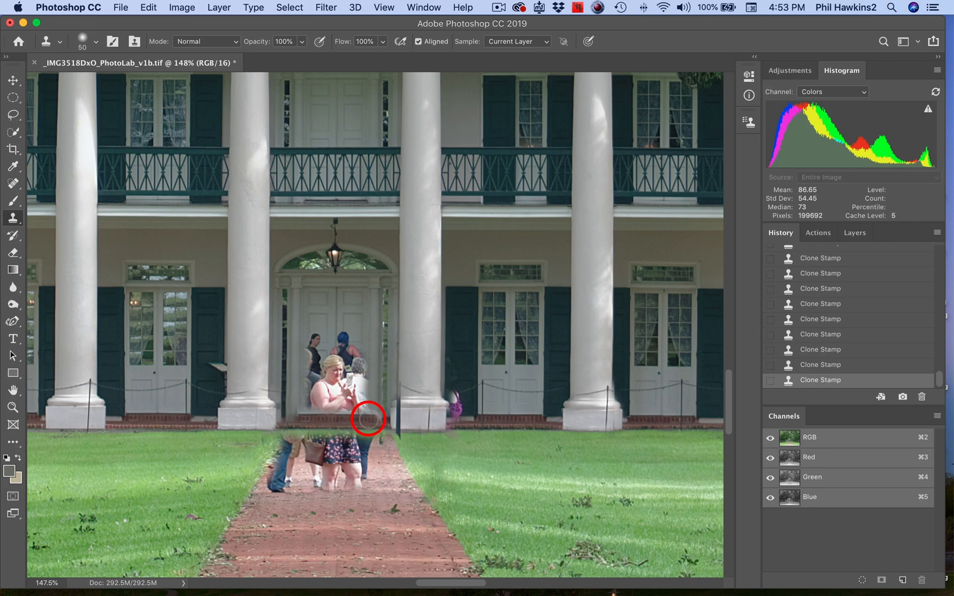
- Clone the upper-floor door's panels and centre seam over the heads and upper bodies of the people at the front door
left_click(311, 127, "alt")
mouse_move(312, 336)
left_mouse_down()
mouse_move(348, 290)
mouse_move(343, 334)
left_mouse_up()
left_click(347, 130, "alt")
left_click(336, 119, "alt")
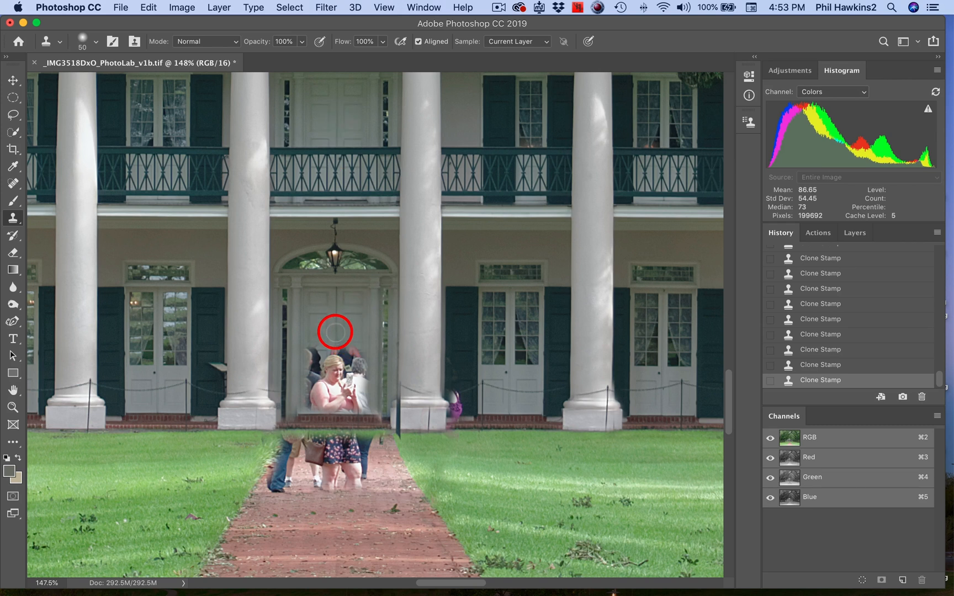
left_click_drag(335, 339, 336, 350)
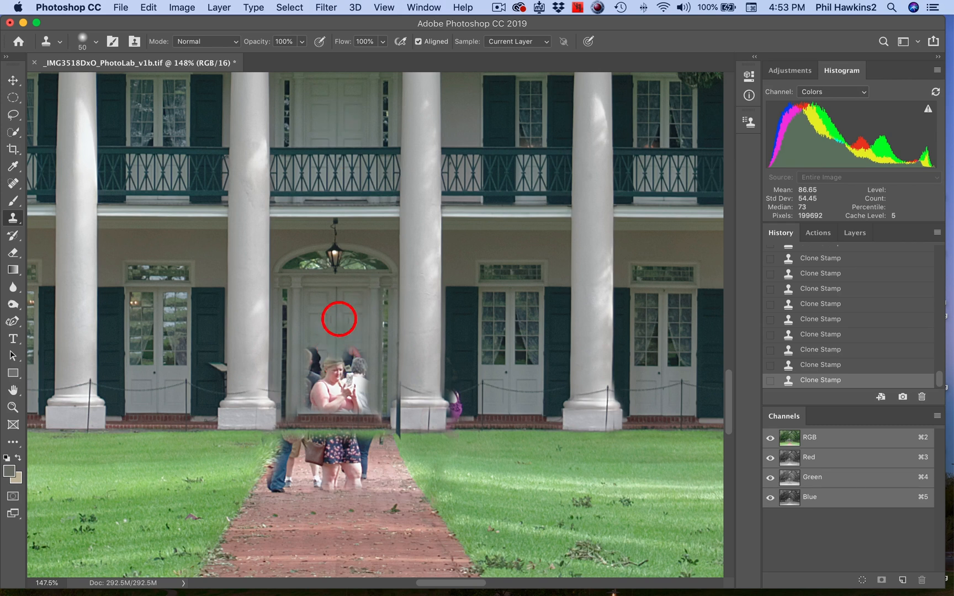
left_click(344, 123, "alt")
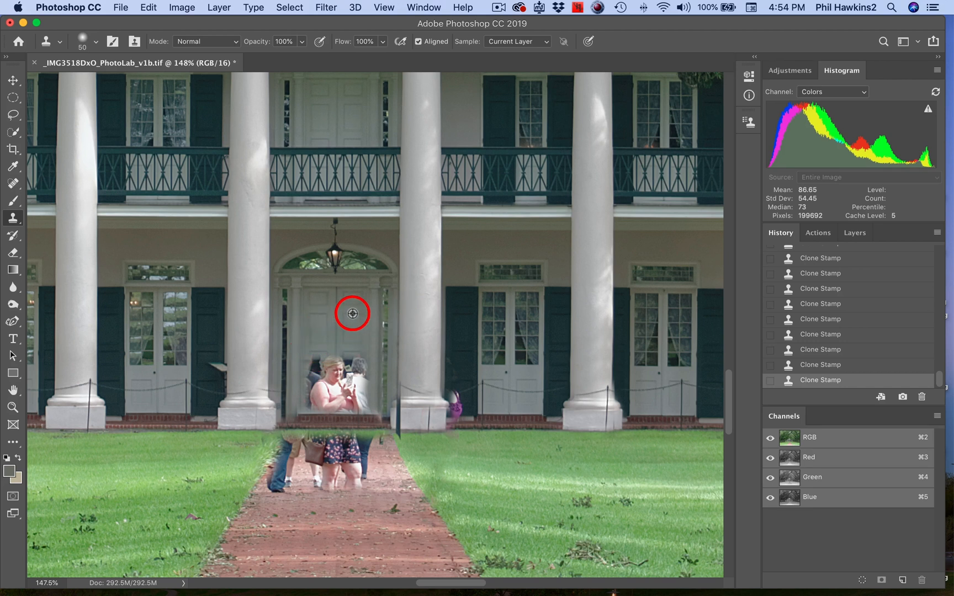
mouse_move(350, 351)
left_mouse_down()
mouse_move(360, 372)
mouse_move(360, 361)
mouse_move(355, 381)
mouse_move(329, 365)
mouse_move(313, 370)
mouse_move(304, 348)
mouse_move(304, 374)
mouse_move(318, 375)
mouse_move(341, 345)
mouse_move(336, 362)
mouse_move(334, 340)
mouse_move(333, 400)
mouse_move(507, 414)
mouse_move(332, 418)
mouse_move(333, 346)
left_mouse_up()
- Undo the last stroke and clone the door's bottom edge and lower panels over the blonde woman's remaining torso
left_click(508, 414, "alt")
key("super+z")
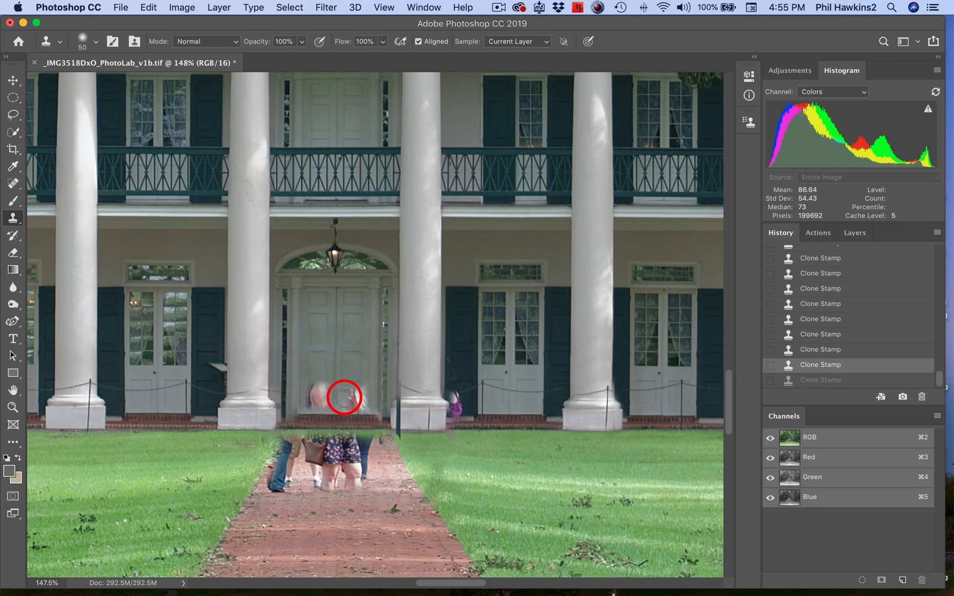
left_click(509, 414, "alt")
left_click_drag(323, 409, 336, 409)
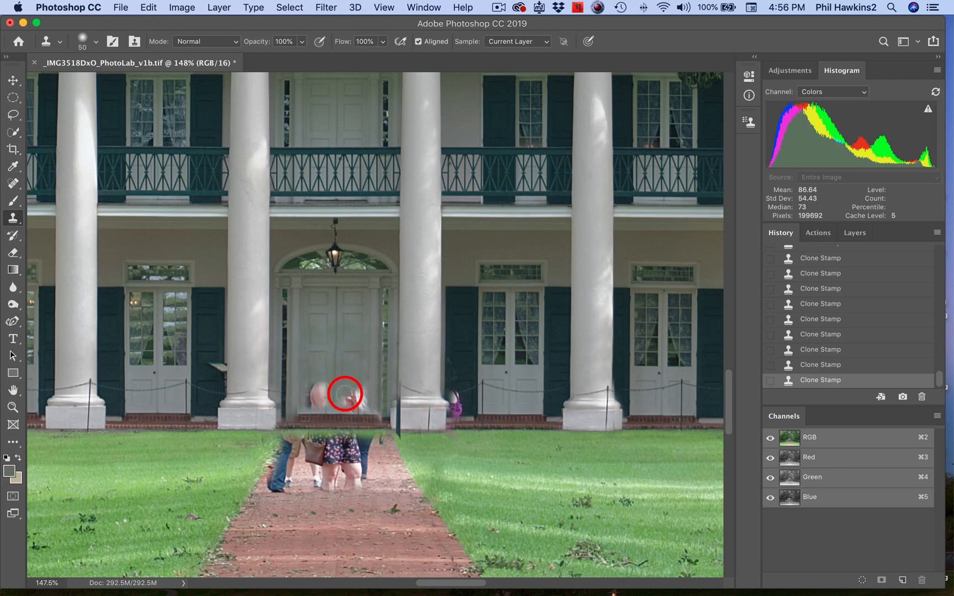
mouse_move(344, 392)
left_mouse_down()
mouse_move(361, 403)
mouse_move(350, 403)
mouse_move(370, 405)
mouse_move(334, 398)
mouse_move(326, 324)
mouse_move(311, 389)
left_mouse_up()
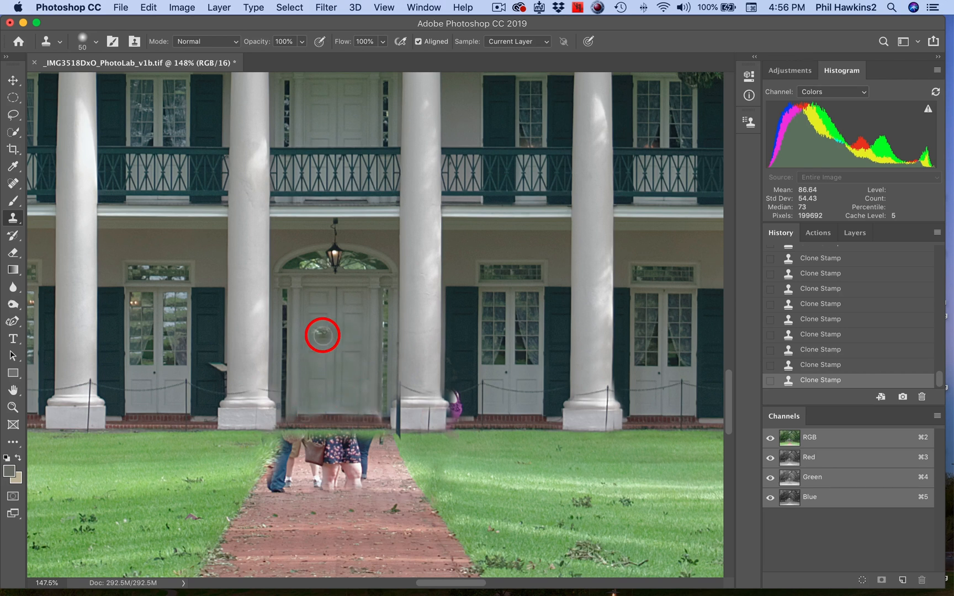
- Clone walkway bricks over the group's remaining legs and even out the pale patch using a brush size of 90
mouse_move(388, 477)
left_mouse_down()
mouse_move(362, 458)
mouse_move(356, 479)
mouse_move(336, 477)
mouse_move(333, 485)
mouse_move(346, 462)
mouse_move(383, 466)
left_mouse_up()
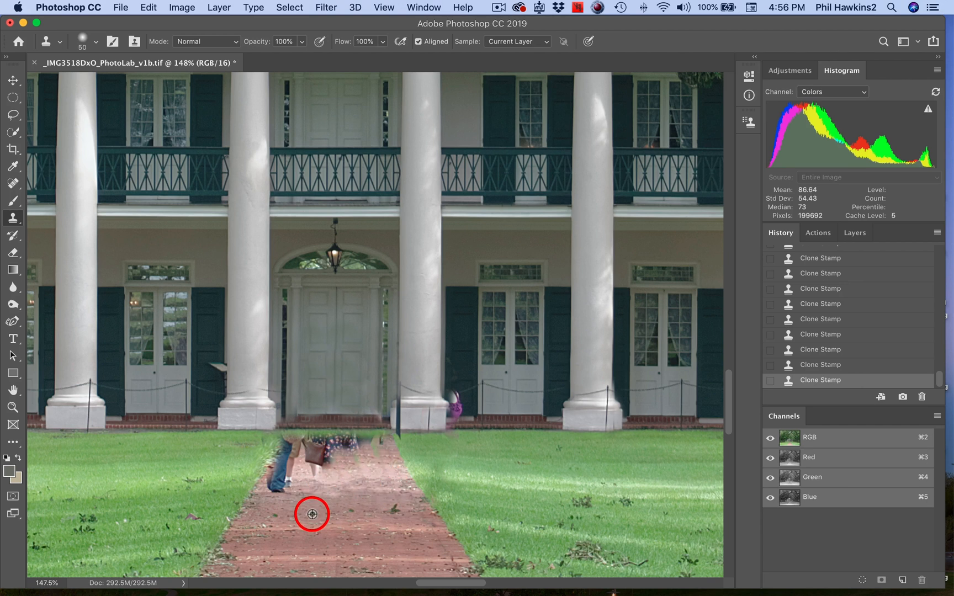
mouse_move(314, 491)
left_mouse_down()
mouse_move(313, 447)
mouse_move(330, 443)
mouse_move(271, 492)
mouse_move(275, 486)
mouse_move(239, 502)
mouse_move(286, 443)
mouse_move(272, 483)
left_mouse_up()
key("bracketright")
key("bracketright")
key("bracketright")
key("bracketright")
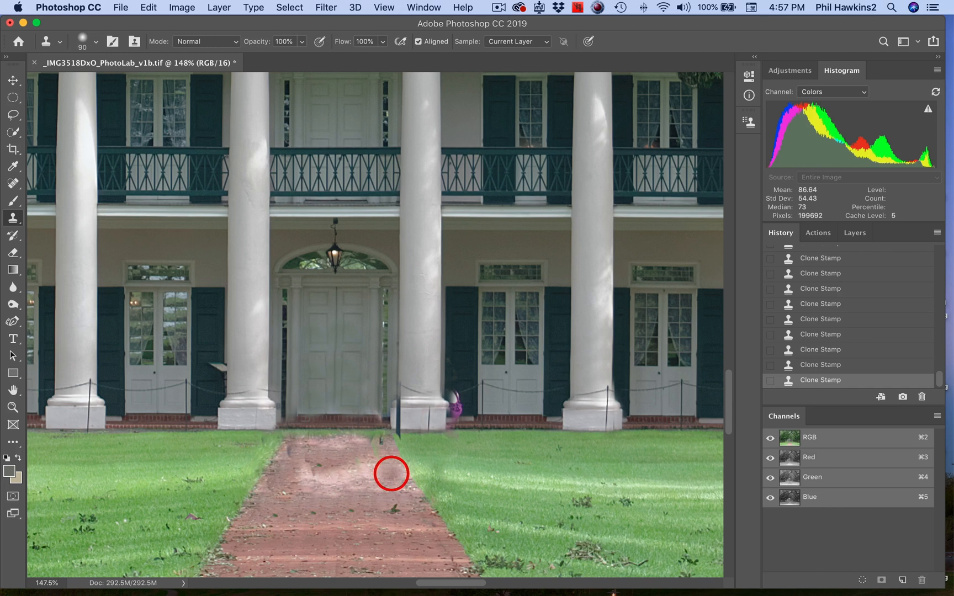
left_click(387, 470, "alt")
left_click_drag(356, 470, 289, 472)
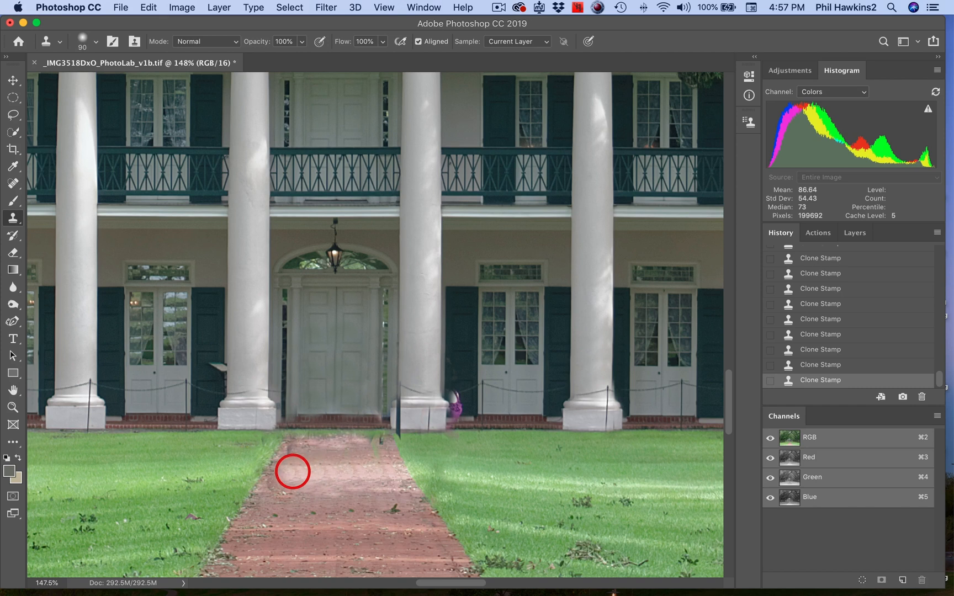
- Clone the dark shutter and foundation over the figure in purple beside the column to the right of the front door
mouse_move(486, 501)
left_mouse_down()
mouse_move(485, 324)
mouse_move(509, 417)
left_mouse_up()
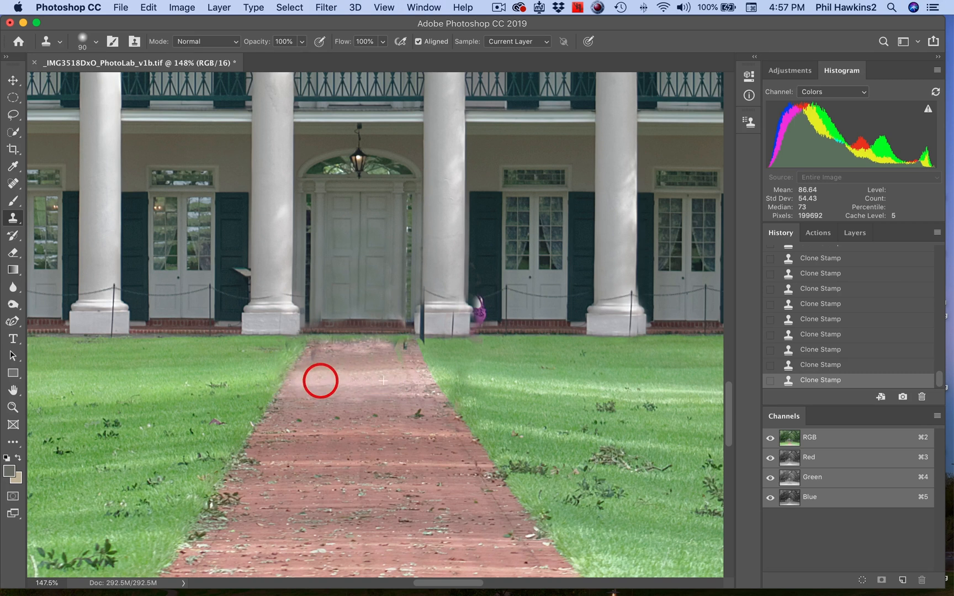
left_click(483, 274, "alt")
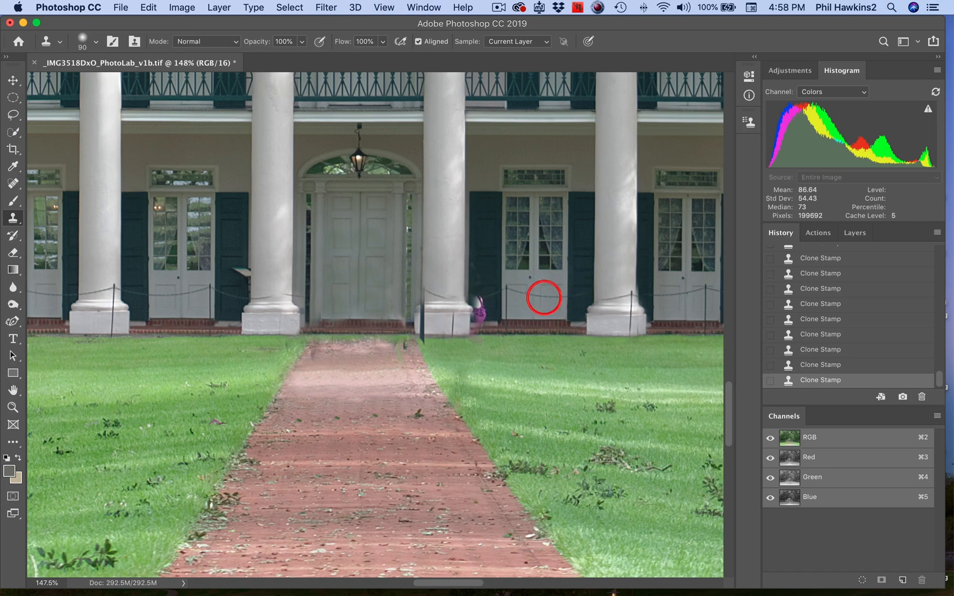
mouse_move(484, 301)
left_mouse_down()
mouse_move(483, 167)
mouse_move(472, 265)
mouse_move(477, 241)
mouse_move(450, 313)
mouse_move(479, 309)
left_mouse_up()
left_click(138, 320, "alt")
- Clone a clean column edge downward and rebuild the lower part of the shutter between that column and the French doors
left_click(467, 260, "alt")
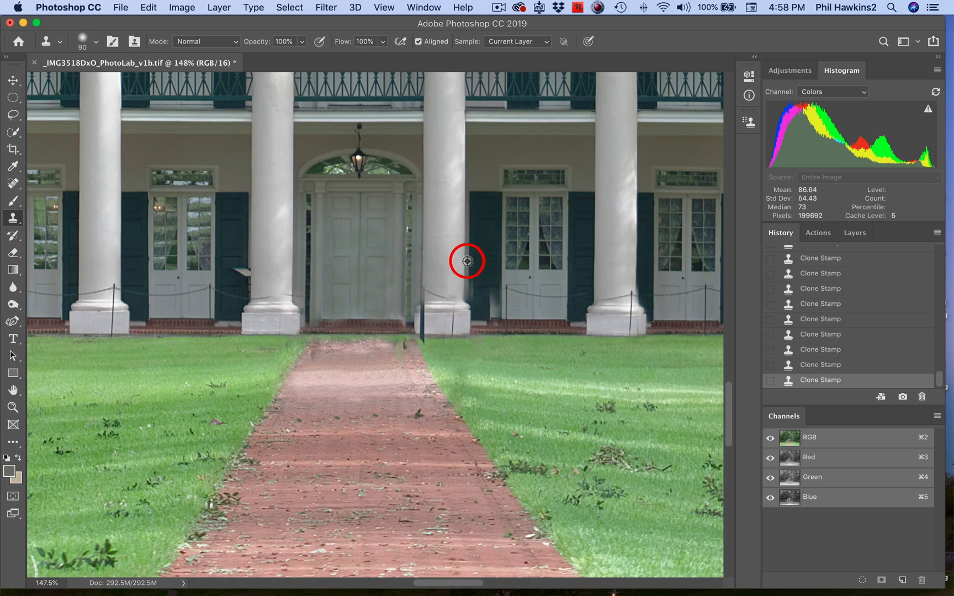
left_click(467, 288)
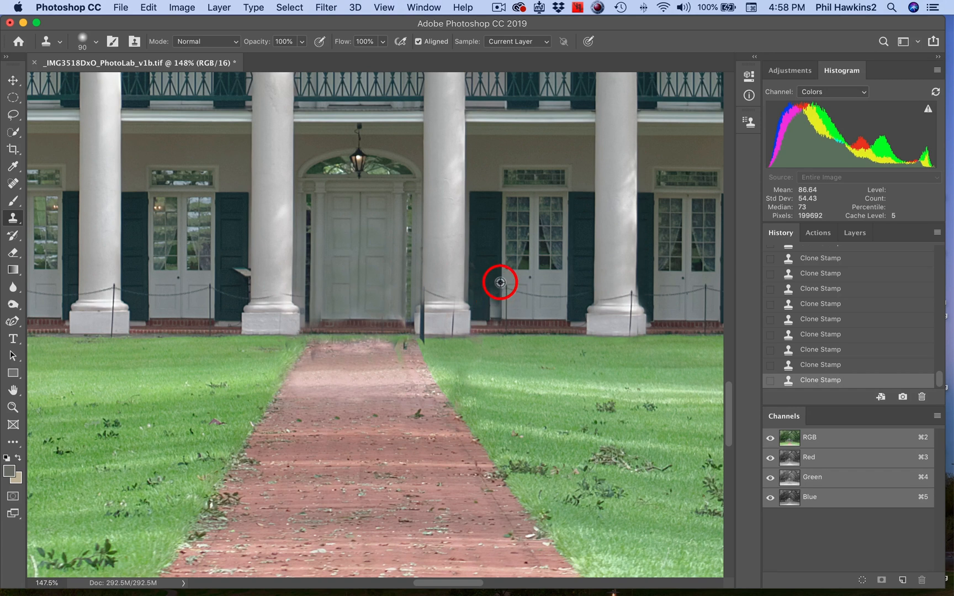
left_click(148, 284, "alt")
left_click_drag(500, 282, 495, 314)
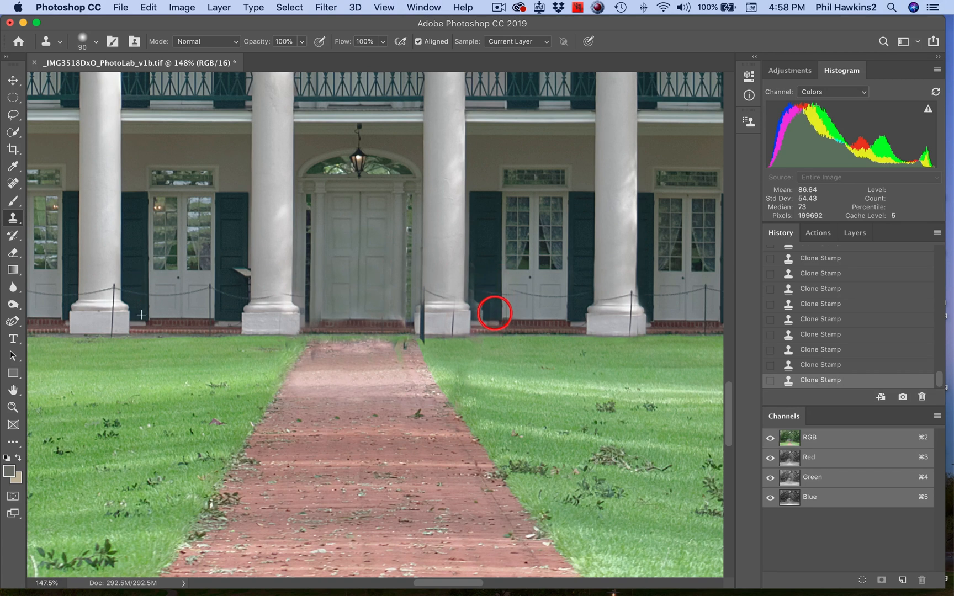
left_click(483, 241, "alt")
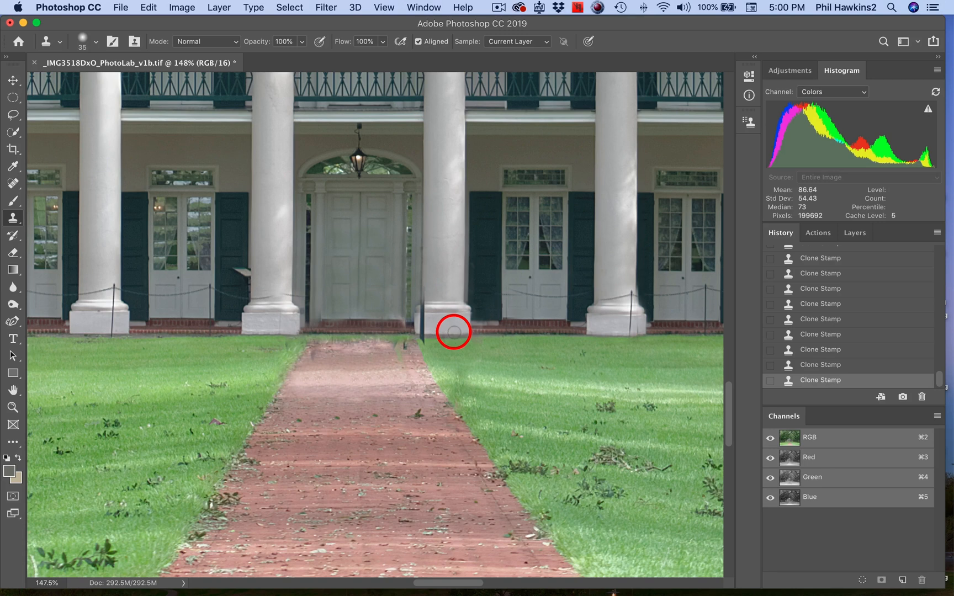
- Clone the clean plinth and lower shaft over the dark post remnant on the column base beside the front door, using a 35 brush
scroll(458, 333, "left", 2)
left_click(462, 335, "alt")
left_click(435, 336)
left_click(433, 322)
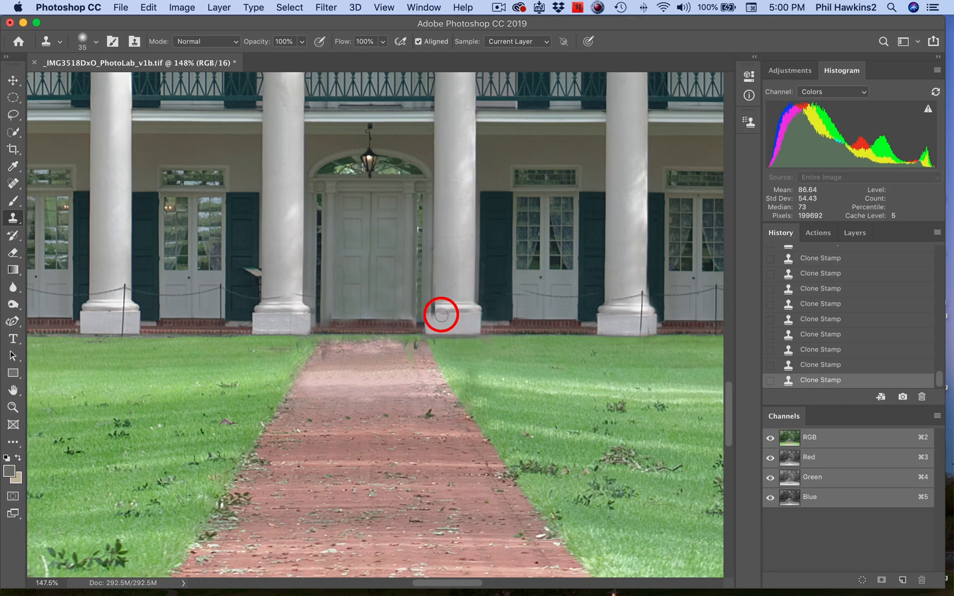
scroll(523, 357, "right", 10)
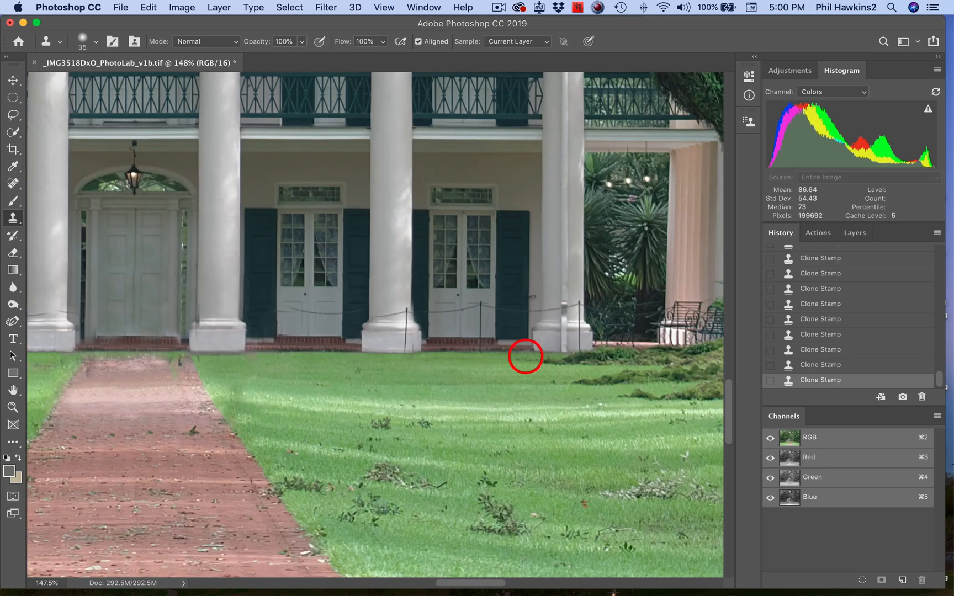
scroll(419, 328, "left", 10)
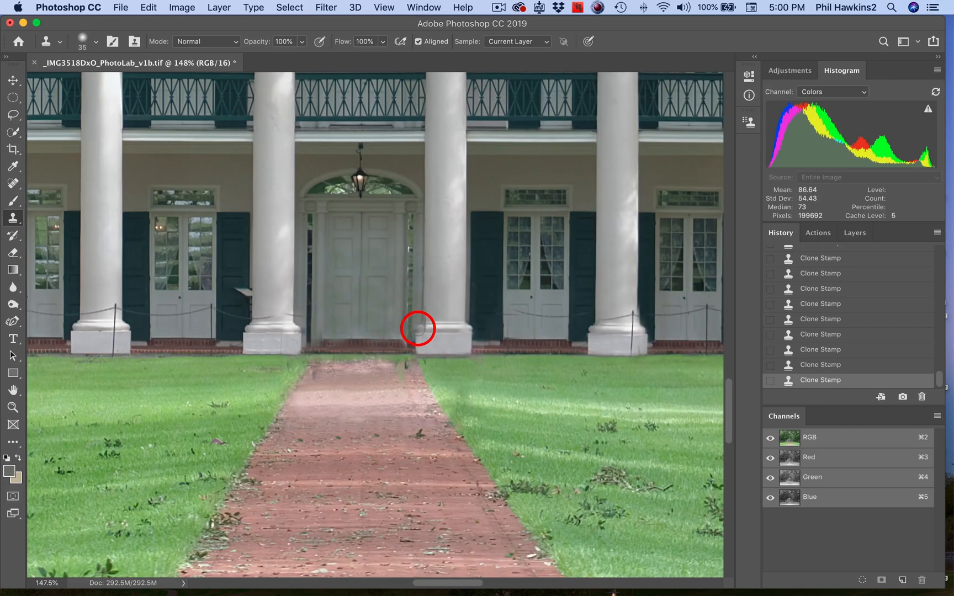
left_click(424, 284, "alt")
left_click_drag(423, 313, 431, 322)
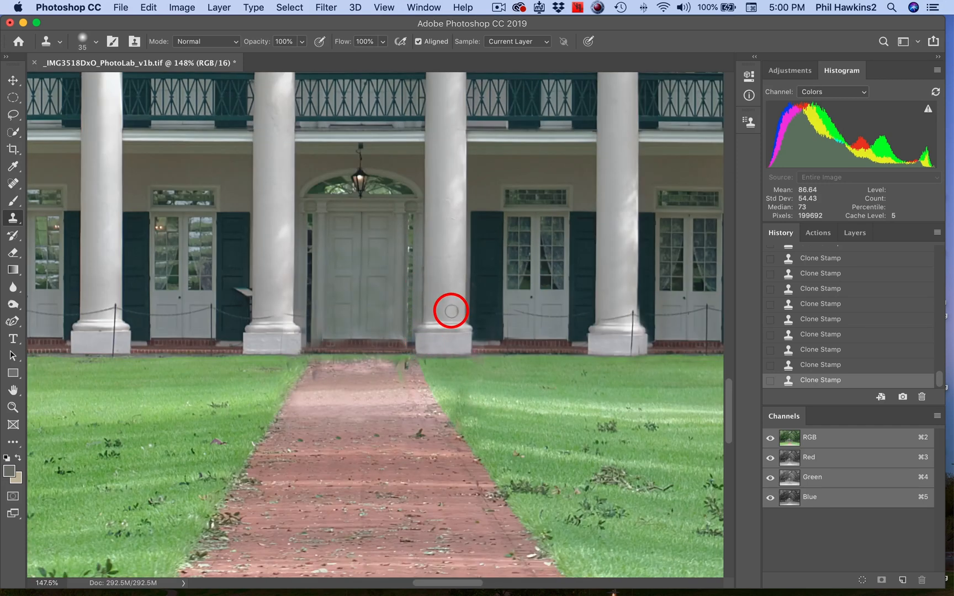
- Clone hedge, railing and porch column over the standing and seated people at the left end of the house
key("super+0")
key("super+1")
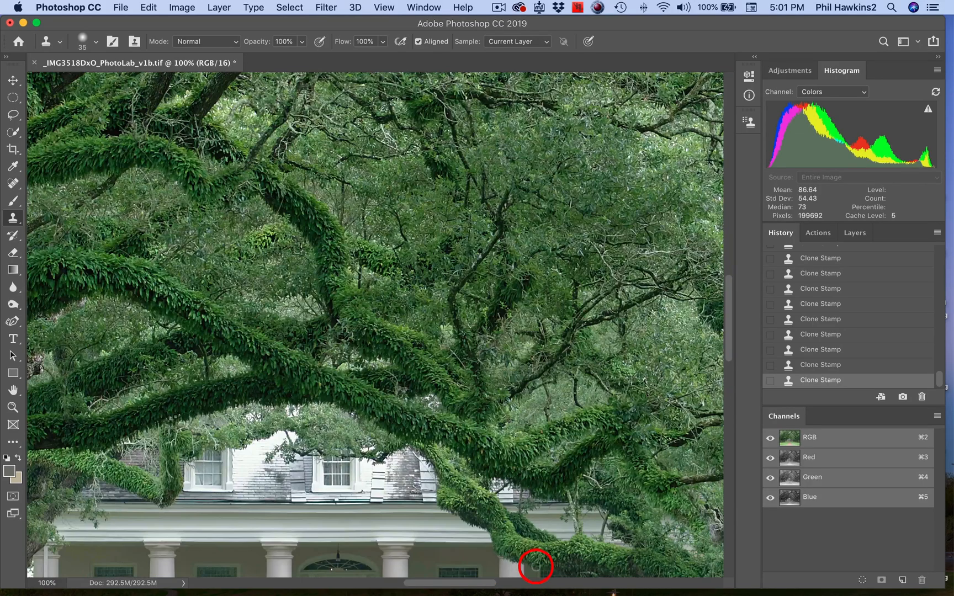
scroll(535, 567, "down", 10)
scroll(535, 567, "left", 6)
scroll(541, 315, "left", 3)
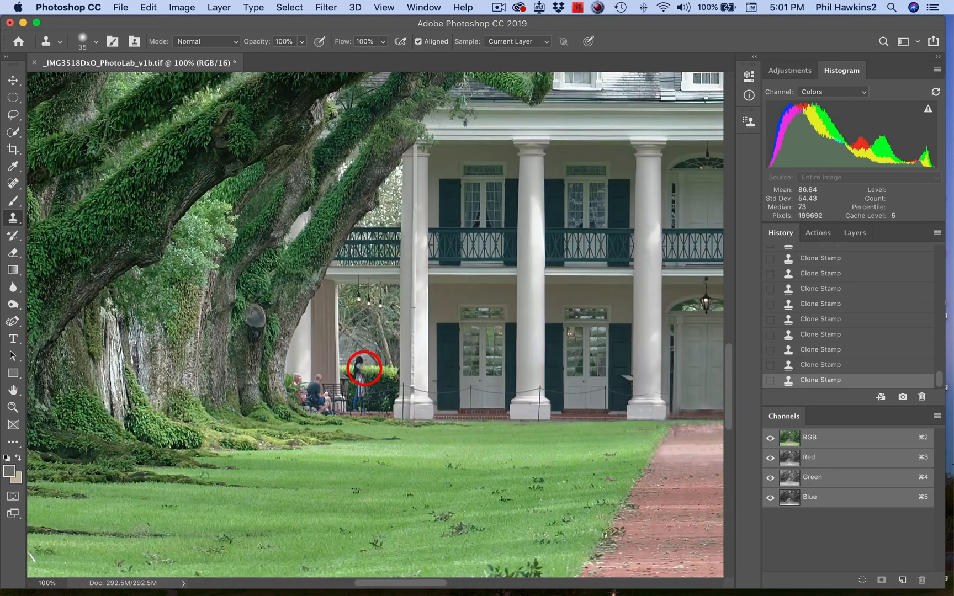
mouse_move(363, 368)
left_mouse_down()
mouse_move(350, 362)
mouse_move(363, 361)
mouse_move(358, 390)
mouse_move(375, 410)
mouse_move(356, 409)
left_mouse_up()
mouse_move(311, 360)
left_mouse_down()
mouse_move(310, 397)
mouse_move(318, 376)
mouse_move(335, 398)
mouse_move(328, 391)
mouse_move(328, 414)
mouse_move(296, 360)
mouse_move(297, 375)
mouse_move(302, 348)
mouse_move(304, 383)
mouse_move(295, 361)
mouse_move(284, 378)
mouse_move(297, 380)
mouse_move(301, 349)
mouse_move(297, 391)
left_mouse_up()
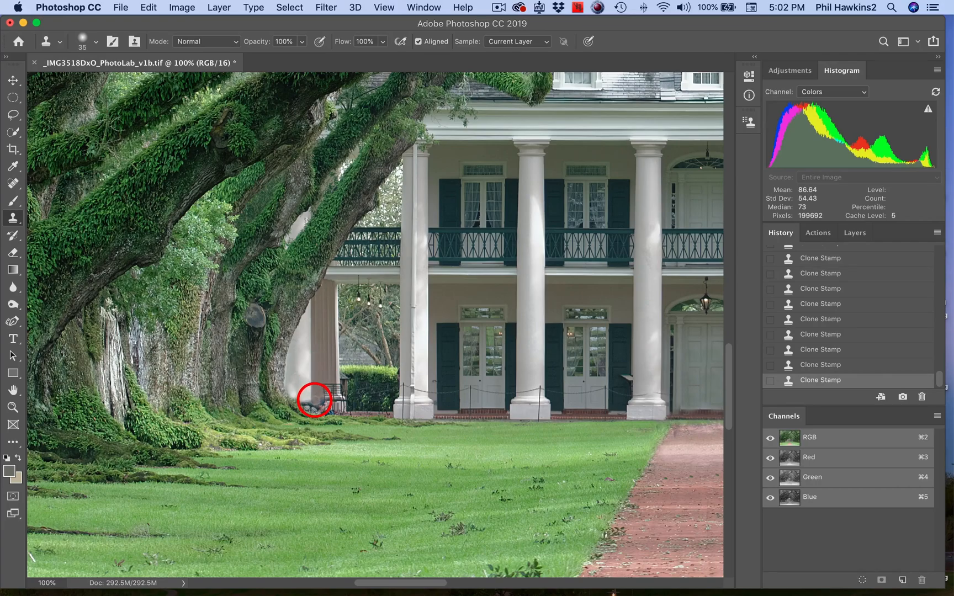
- Touch up the lawn along the walkway's right edge and the bricks near the front door with cloned texture
left_click_drag(690, 382, 419, 388)
left_click_drag(232, 393, 533, 354)
mouse_move(449, 412)
left_mouse_down()
mouse_move(422, 407)
mouse_move(437, 398)
mouse_move(431, 388)
mouse_move(370, 387)
mouse_move(512, 417)
mouse_move(471, 411)
left_mouse_up()
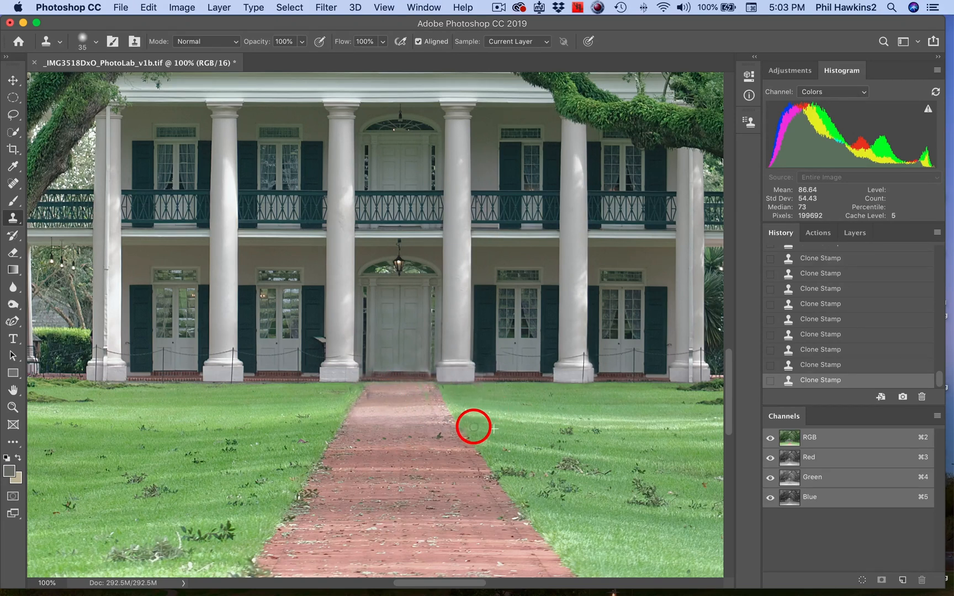
left_click_drag(384, 440, 389, 435)
mouse_move(412, 377)
left_mouse_down()
mouse_move(418, 325)
mouse_move(406, 294)
mouse_move(384, 317)
mouse_move(386, 364)
mouse_move(421, 365)
mouse_move(431, 331)
left_mouse_up()
- Crop the full photo to remove the overly bright strip of foreground and a band of branches along the upper edge
key("super+0")
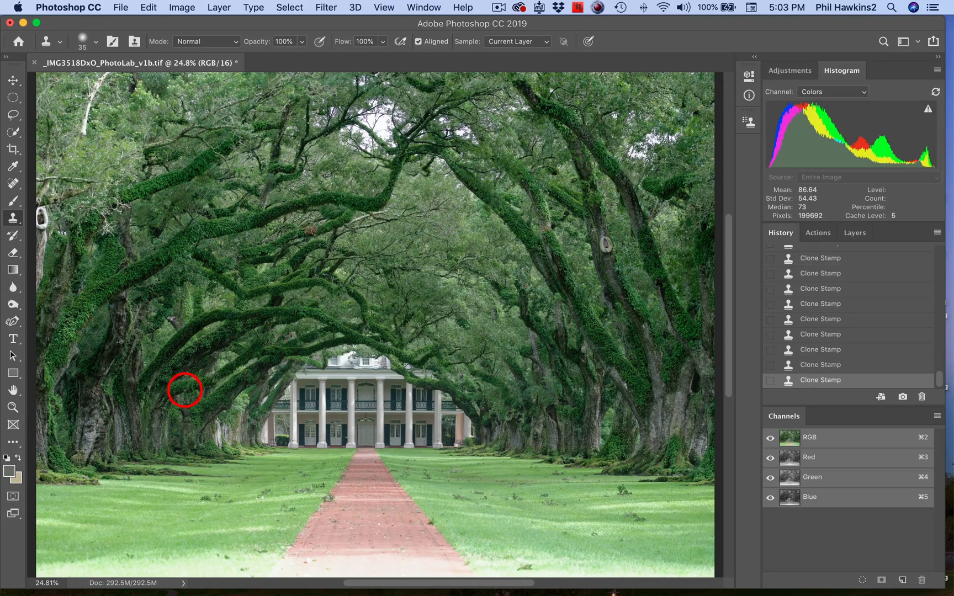
left_click(12, 149)
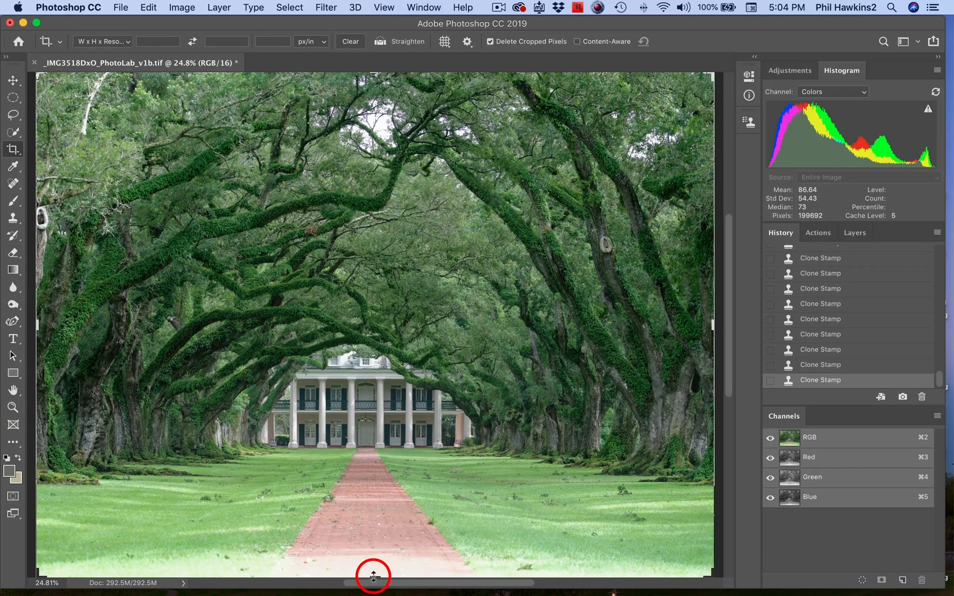
left_click_drag(374, 576, 378, 560)
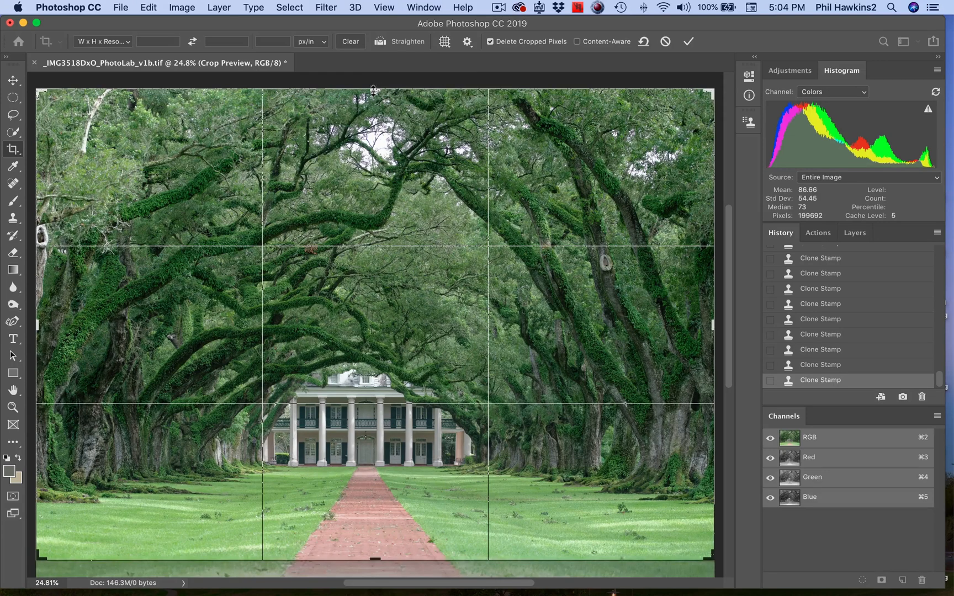
left_click_drag(374, 90, 373, 116)
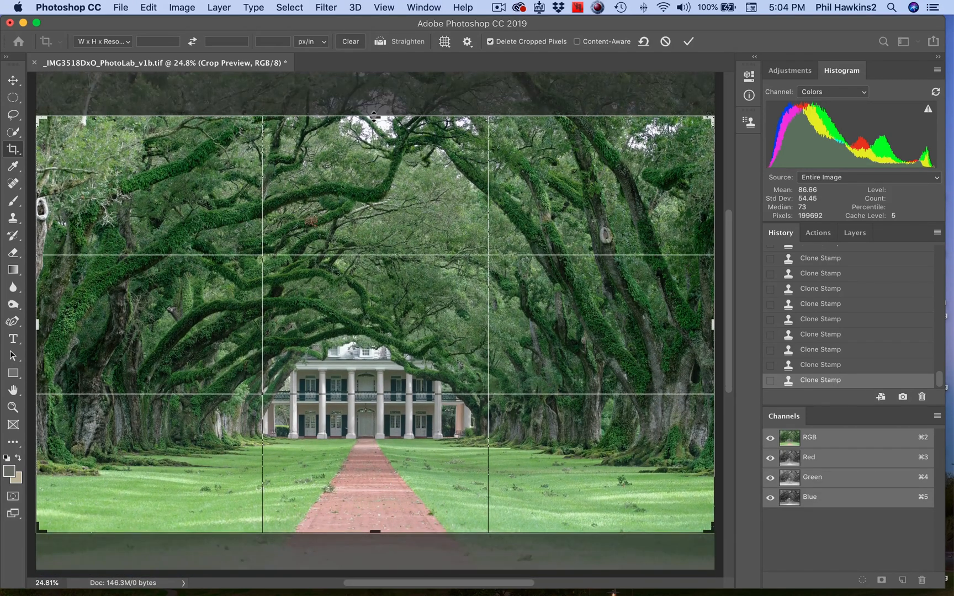
key("Return")
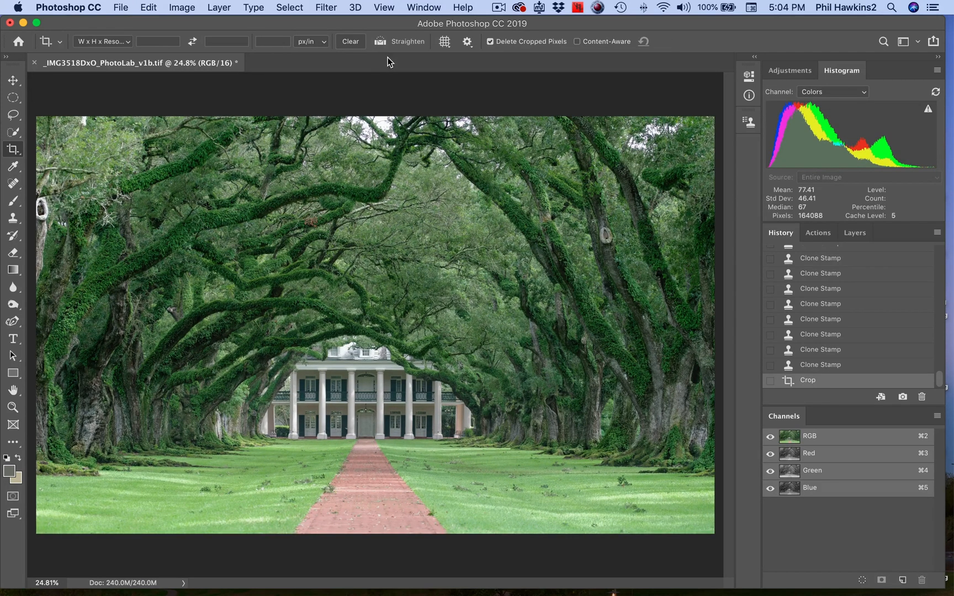
- Straighten the photo along the horizontal line of the house's balcony and apply the crop
left_click(380, 43)
left_click_drag(310, 404, 431, 403)
key("Return")
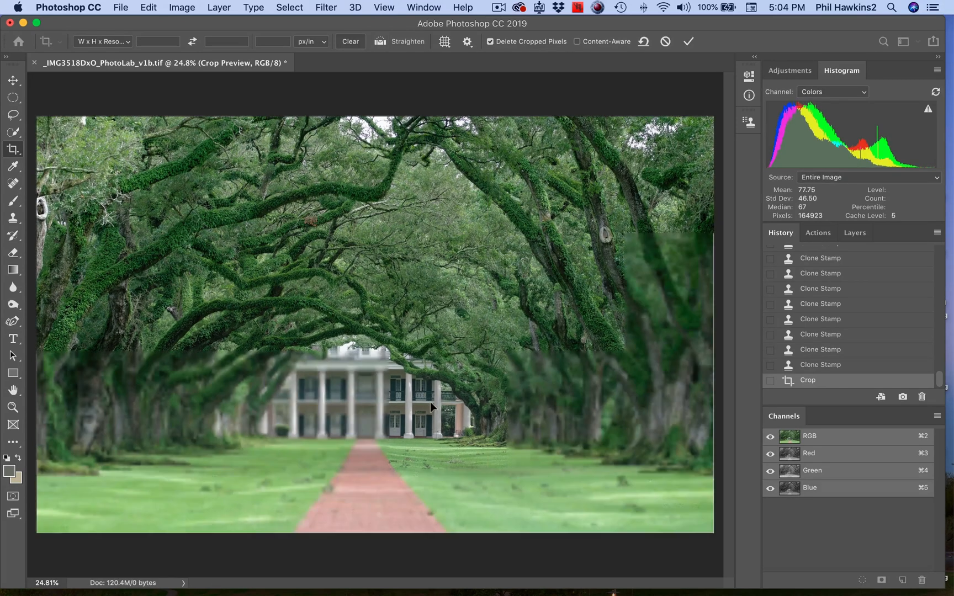